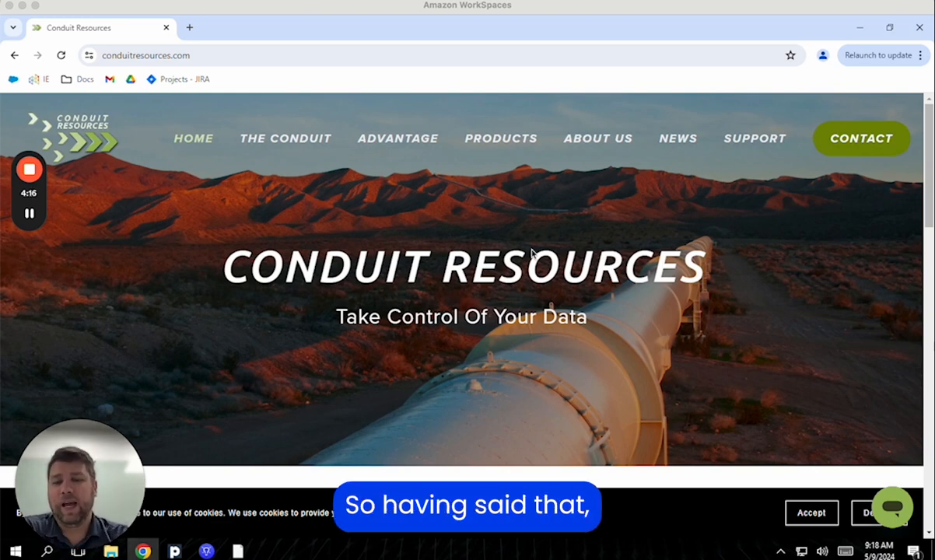
Switch from Chrome back to the TIBCO Spotfire window from the taskbar
mouse_move(207, 553)
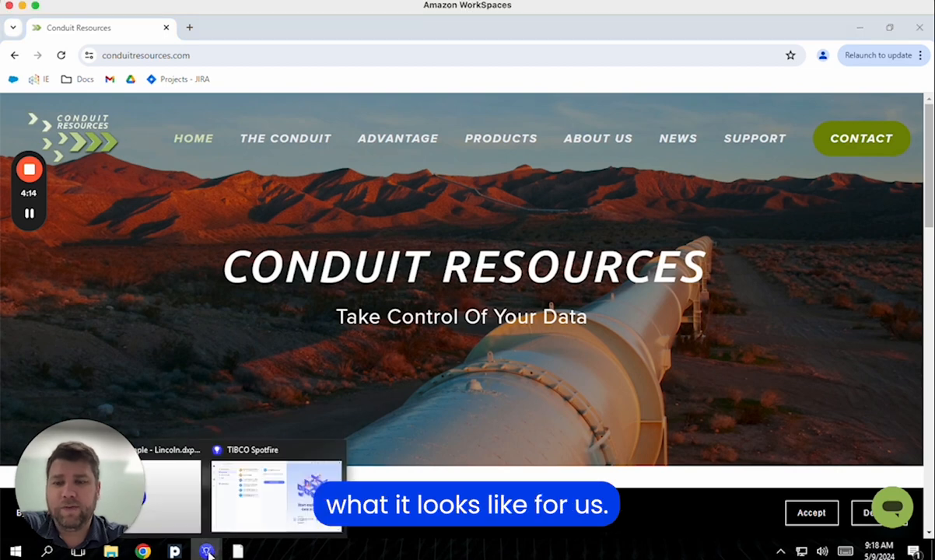
left_click(265, 506)
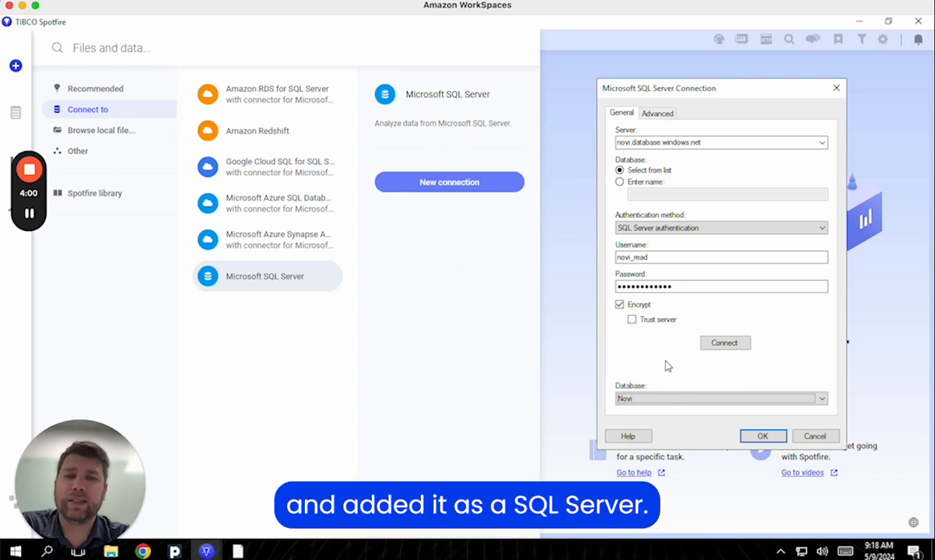
Confirm the Novi SQL Server connection and add Well_USHorizontals to the connection's views
left_click(764, 436)
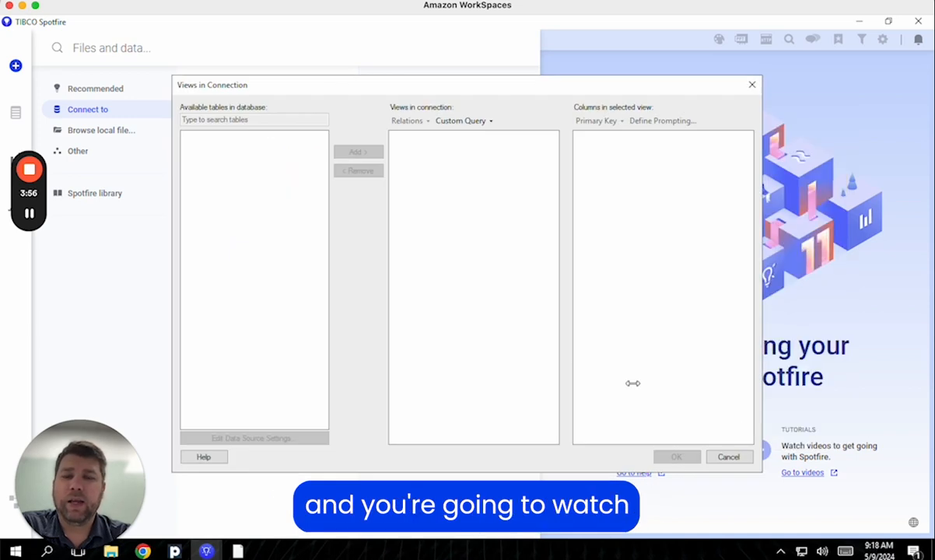
scroll(279, 273, "down", 20)
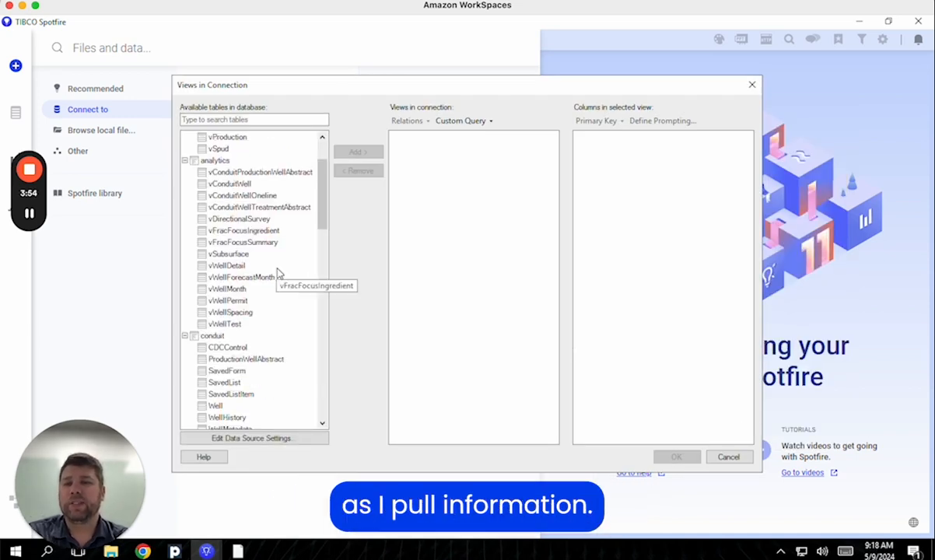
scroll(278, 272, "down", 3)
scroll(279, 272, "up", 5)
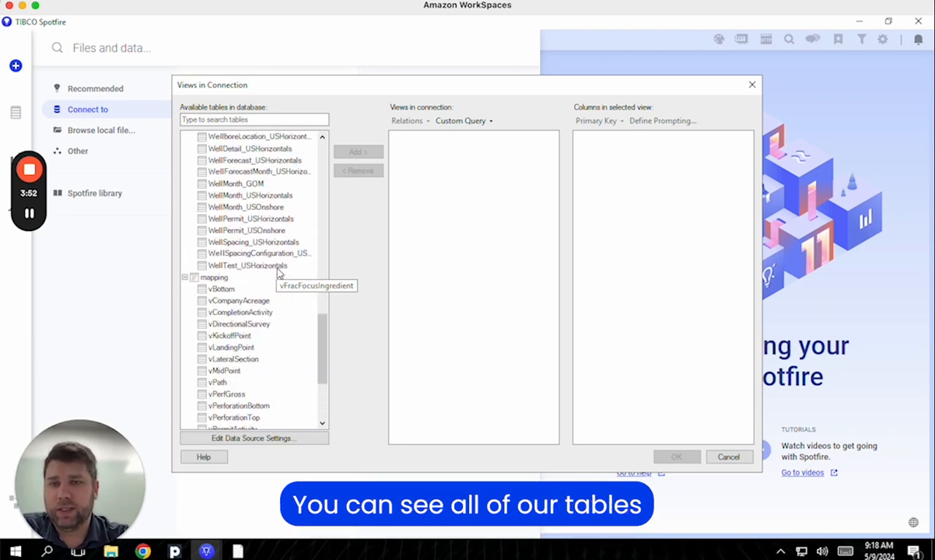
scroll(278, 273, "up", 2)
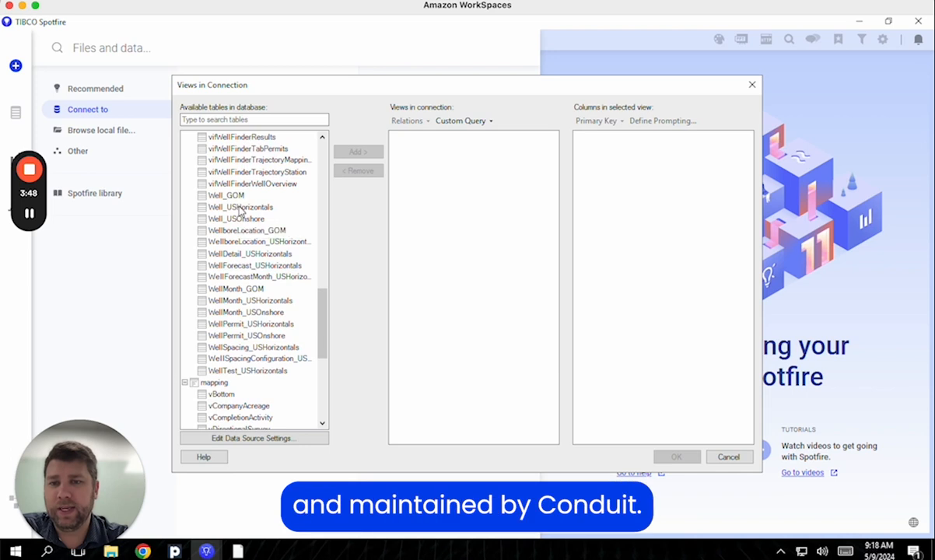
left_click(226, 206)
left_click(350, 154)
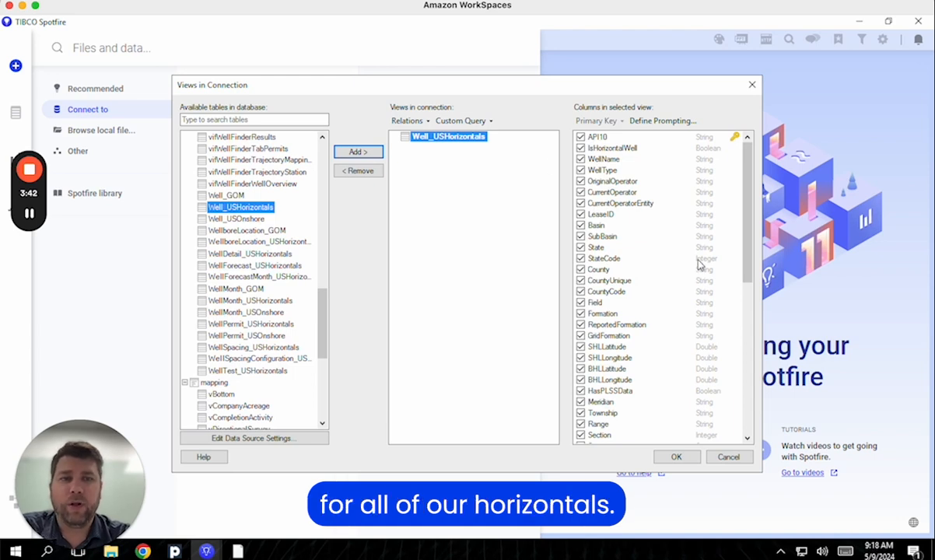
Add a SubBasin prompt with multiple selection allowing up to 10 values
left_click(676, 122)
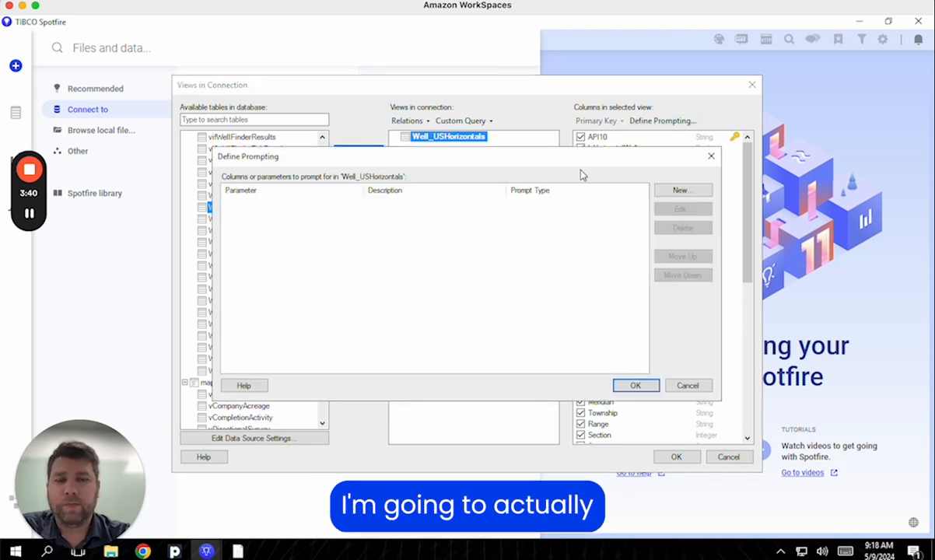
left_click(691, 193)
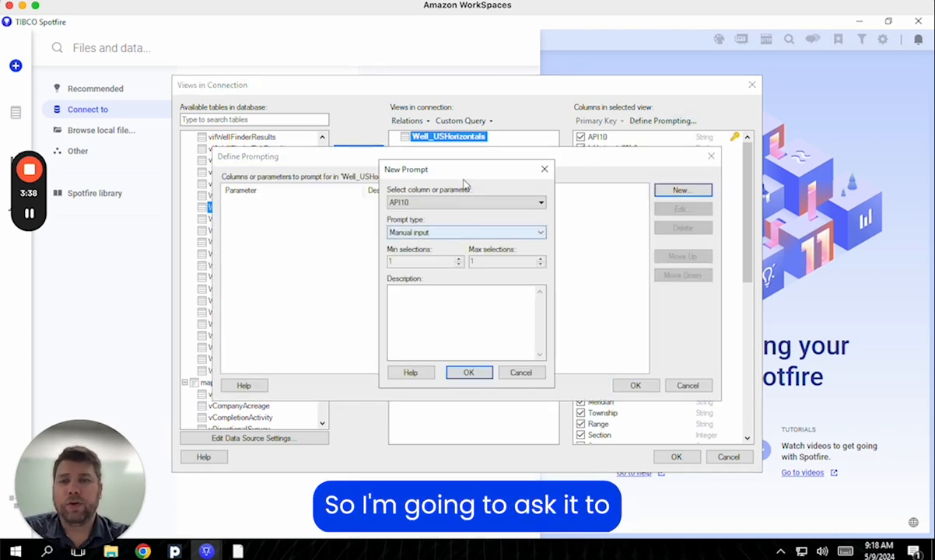
left_click(436, 202)
scroll(432, 265, "down", 1)
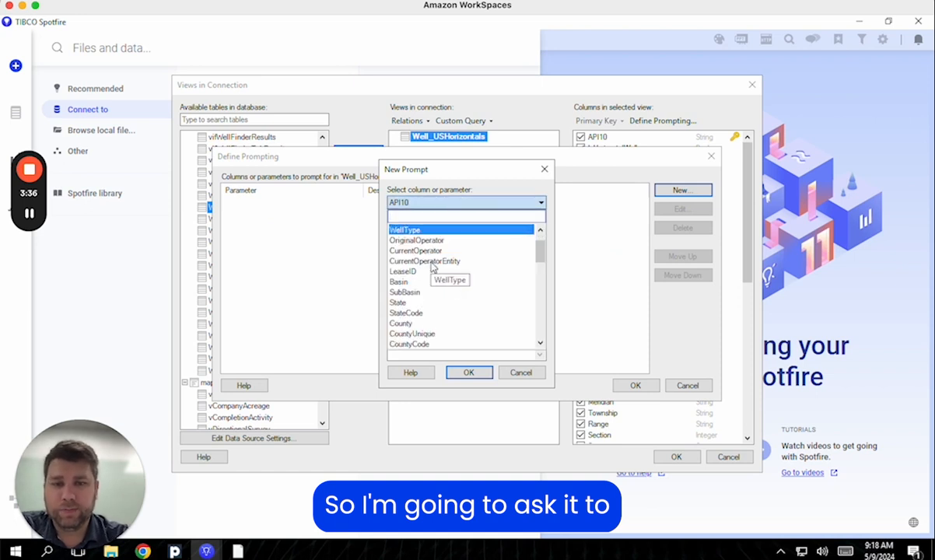
left_click(418, 291)
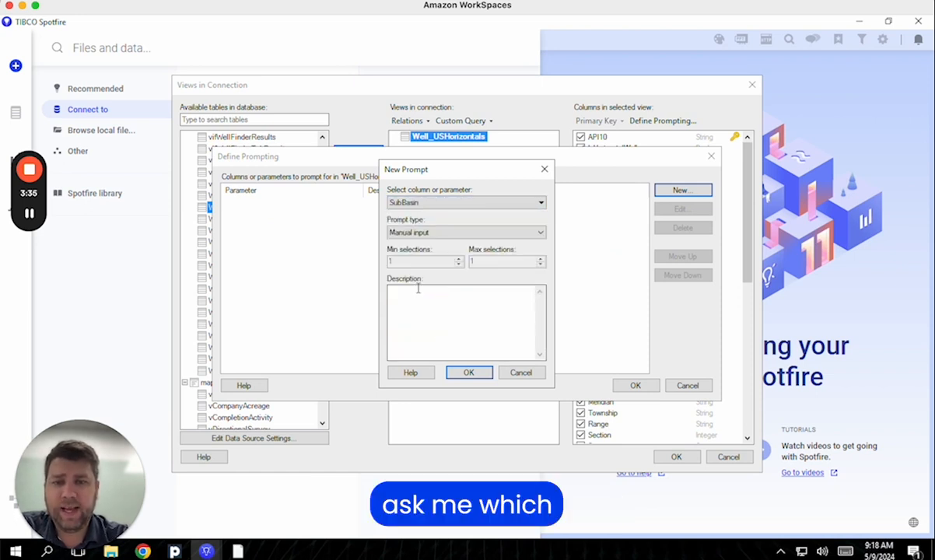
left_click(462, 232)
left_click(440, 261)
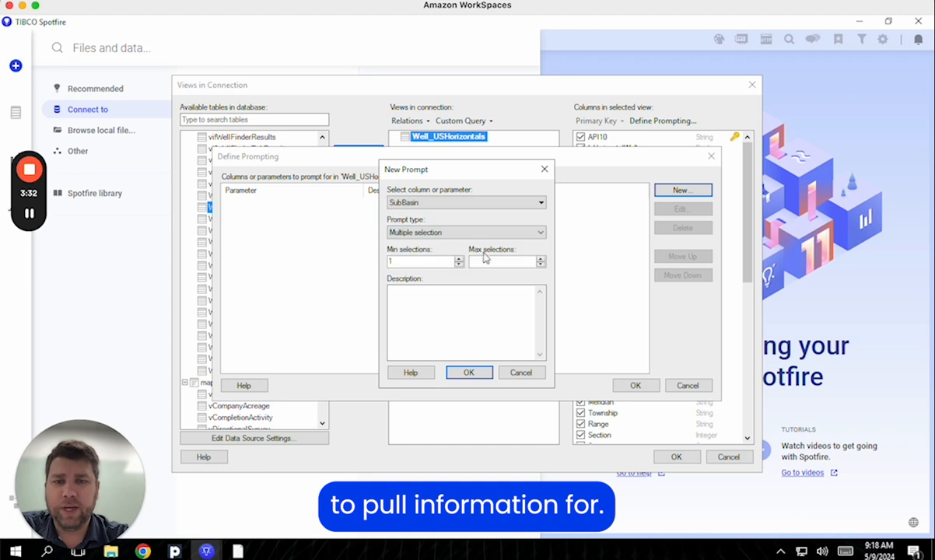
left_click(488, 263)
type("10")
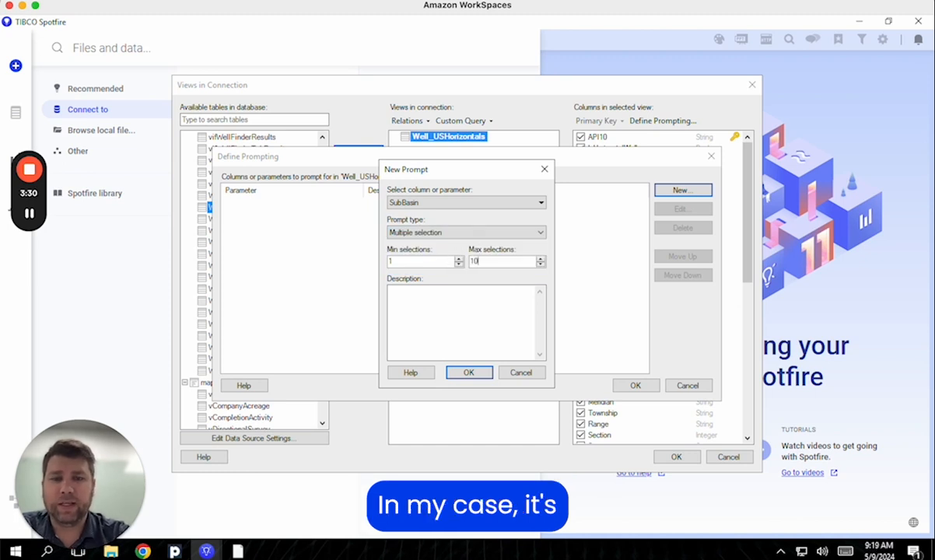
left_click(476, 375)
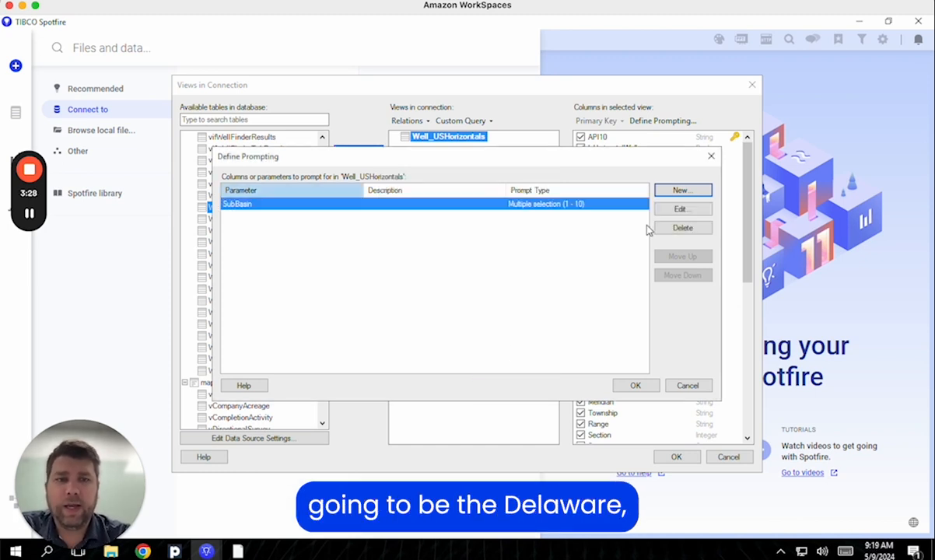
Add a CurrentOperator multiple-selection prompt allowing up to 10 values, then close prompting setup
left_click(687, 194)
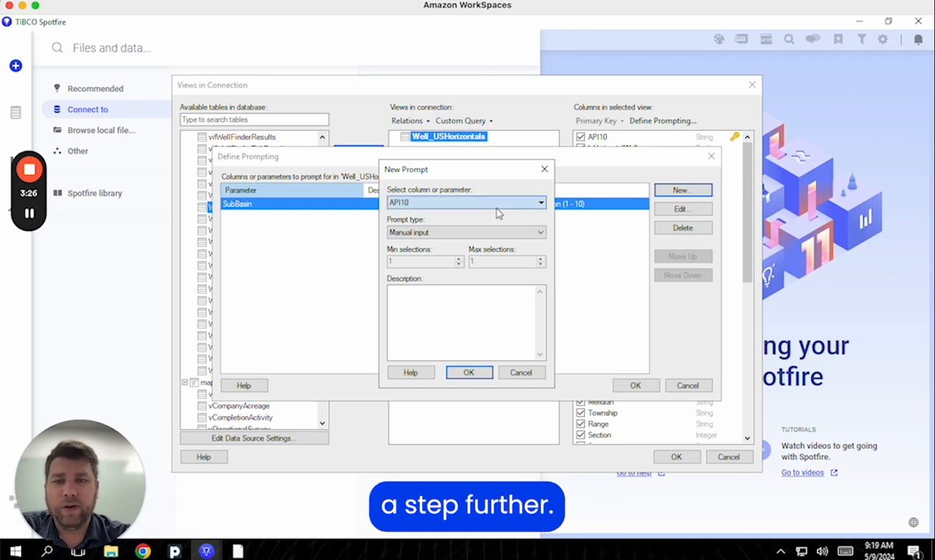
left_click(467, 201)
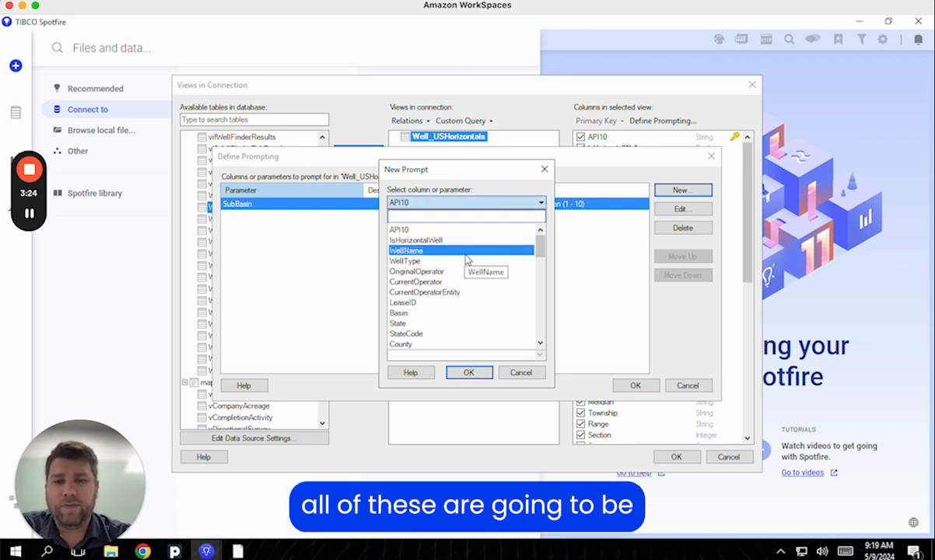
left_click(432, 282)
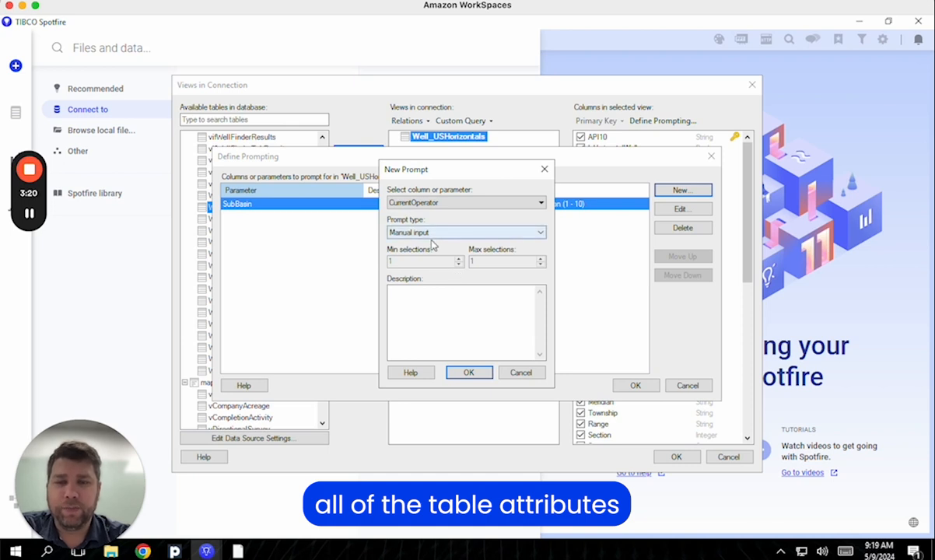
left_click(433, 235)
left_click(428, 261)
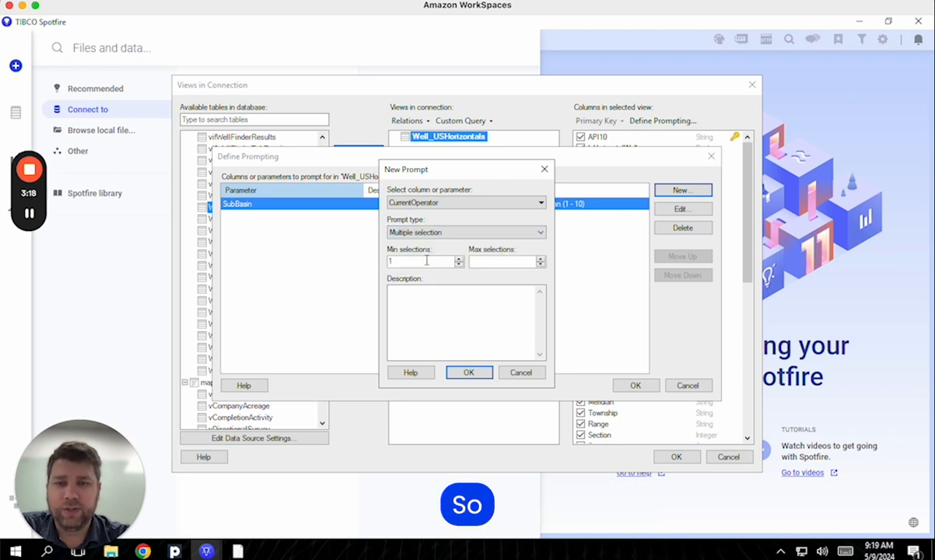
type("0")
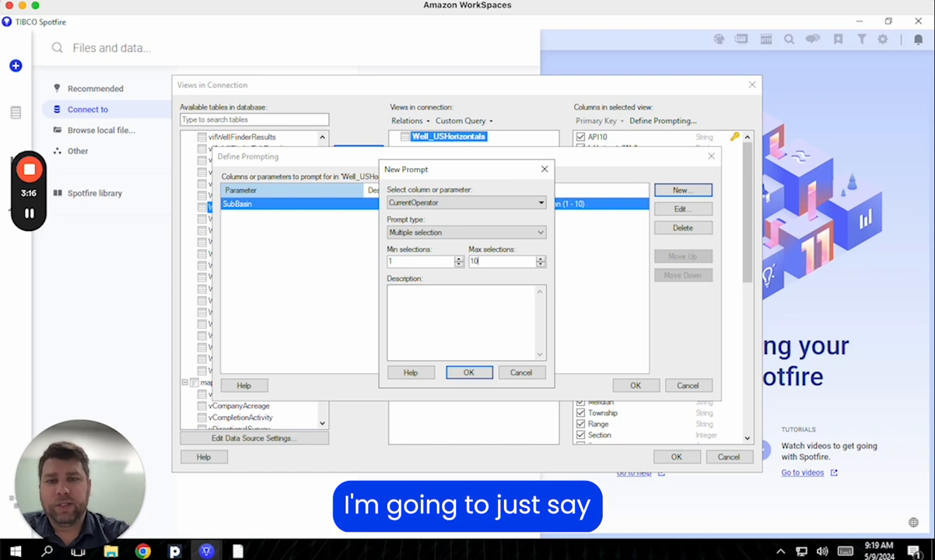
left_click(469, 372)
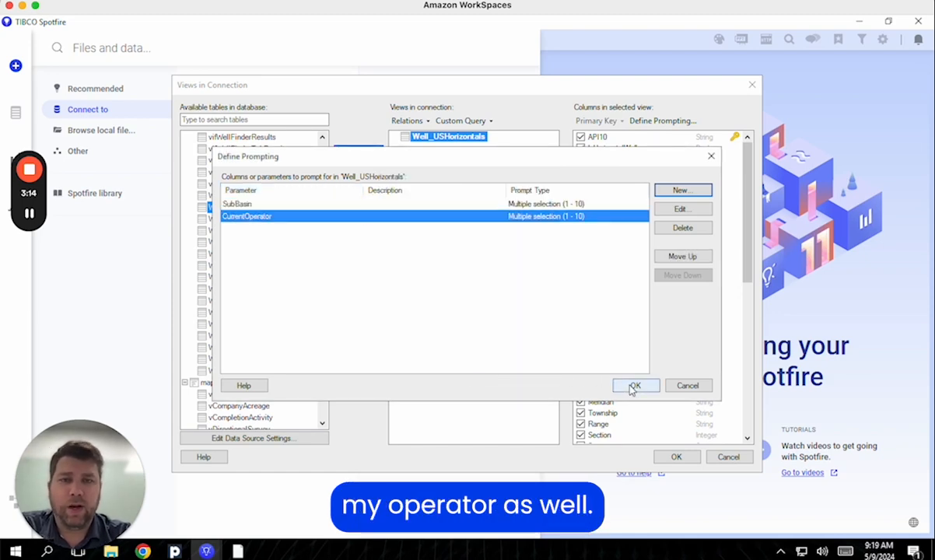
left_click(634, 385)
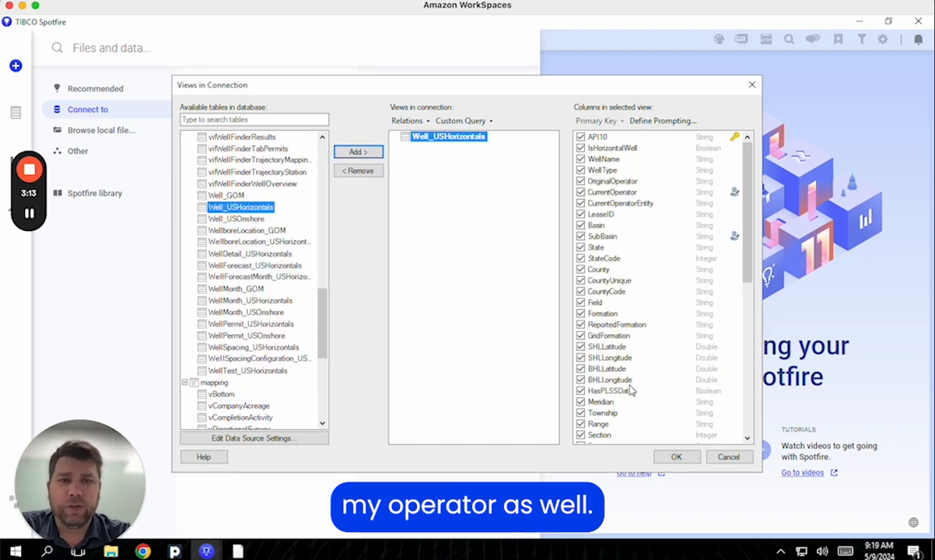
Load Well_USHorizontals as external data, choosing Delaware subbasin and Occidental operator
left_click(677, 457)
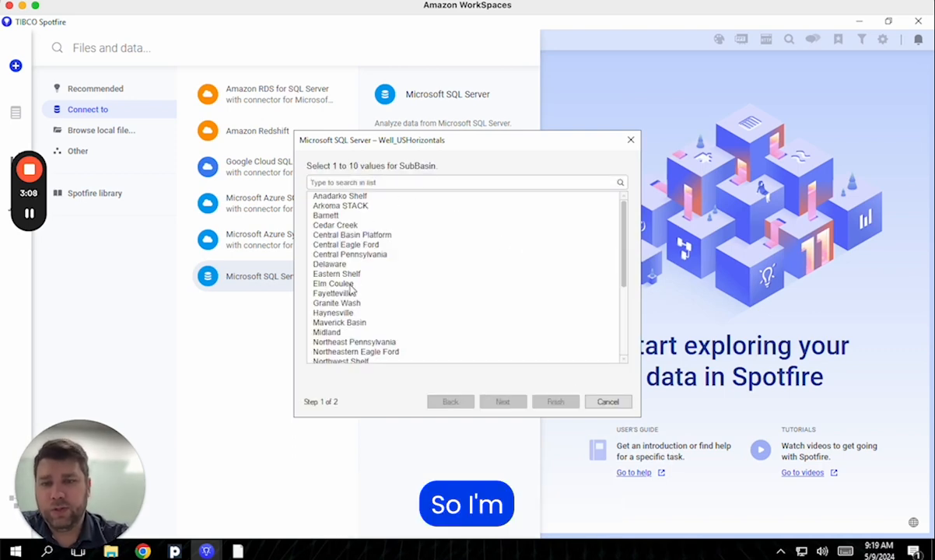
left_click(343, 265)
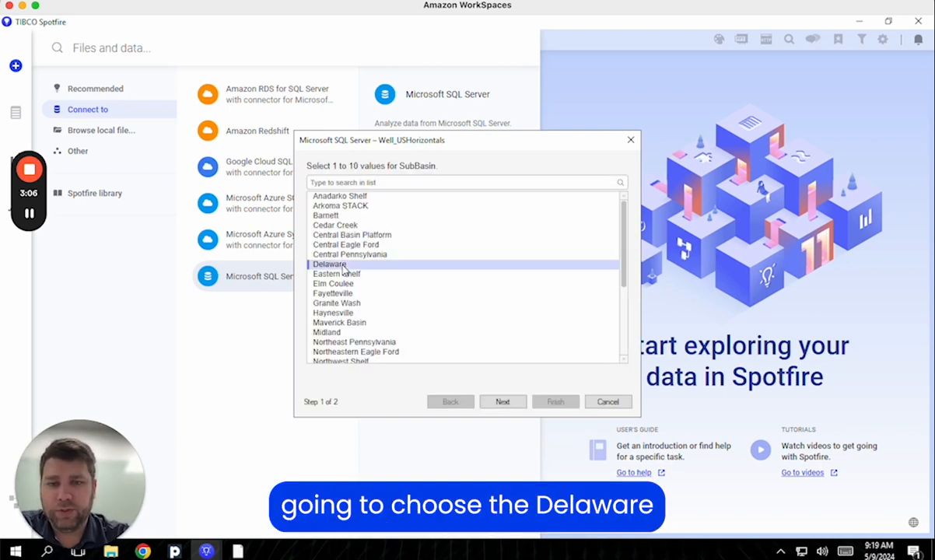
left_click(502, 401)
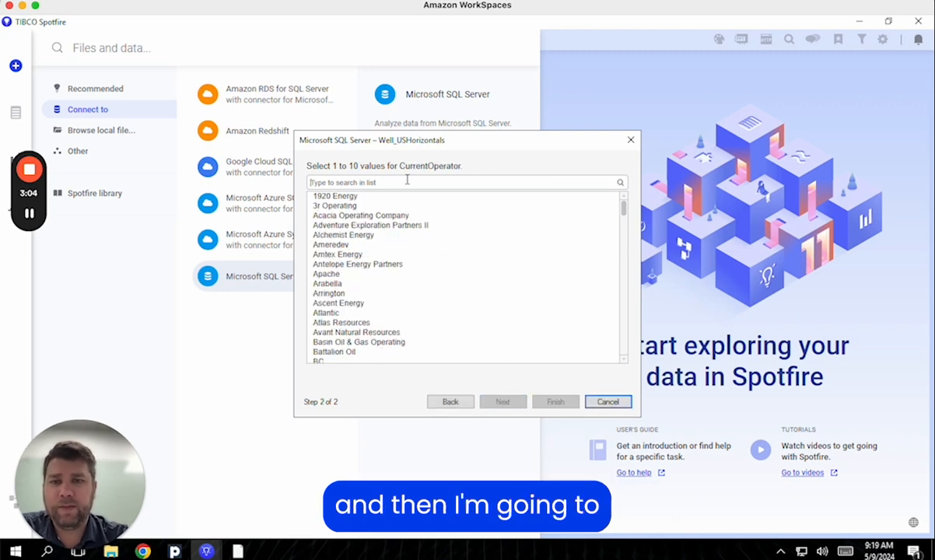
type("occ")
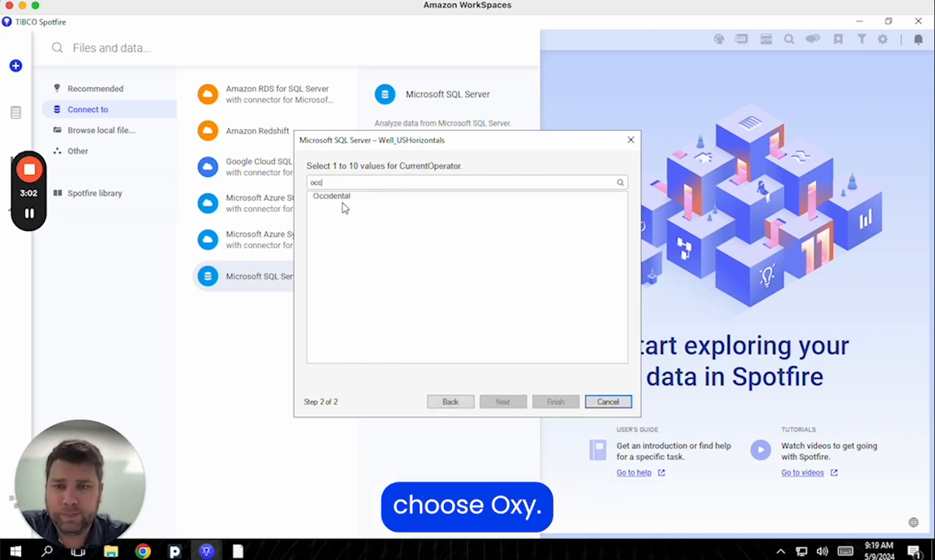
left_click(344, 202)
left_click(553, 401)
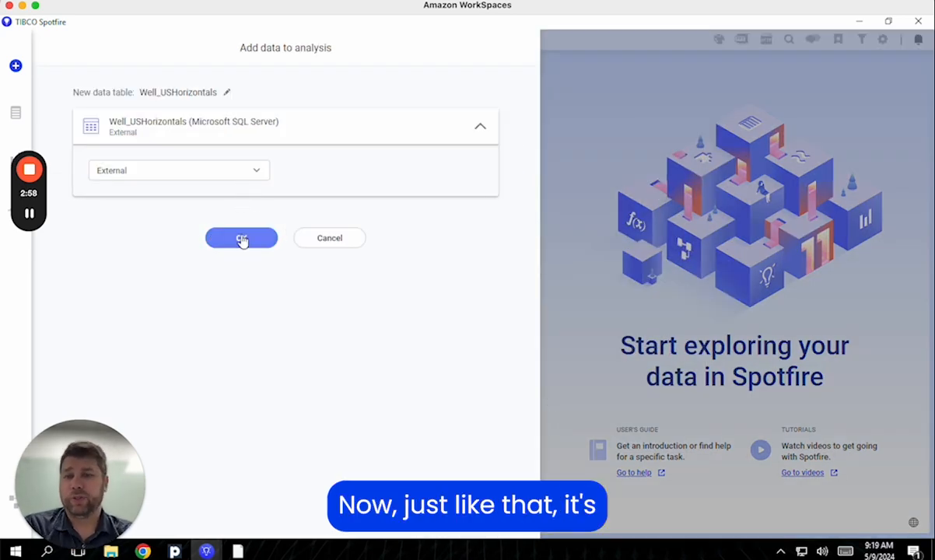
left_click(242, 239)
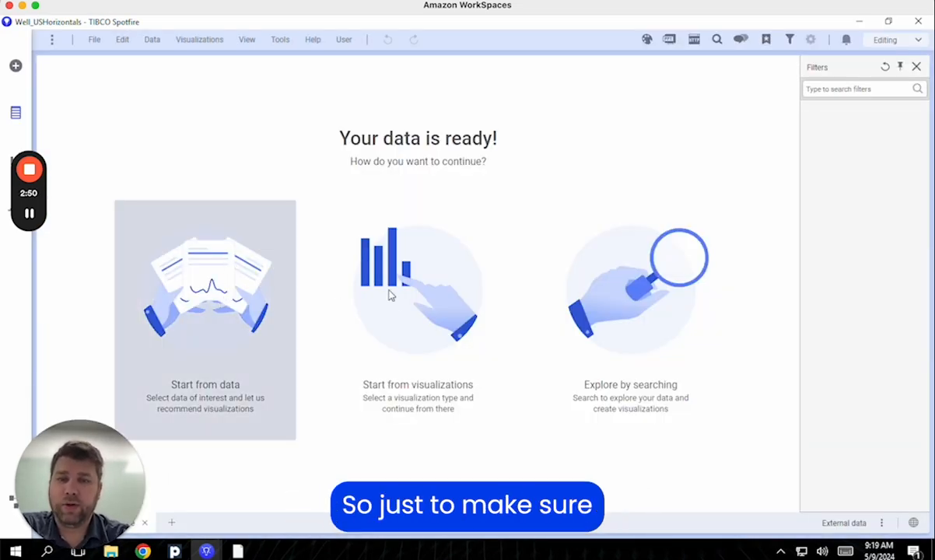
Start from visualizations and add a Table showing the Well_USHorizontals data
left_click(402, 299)
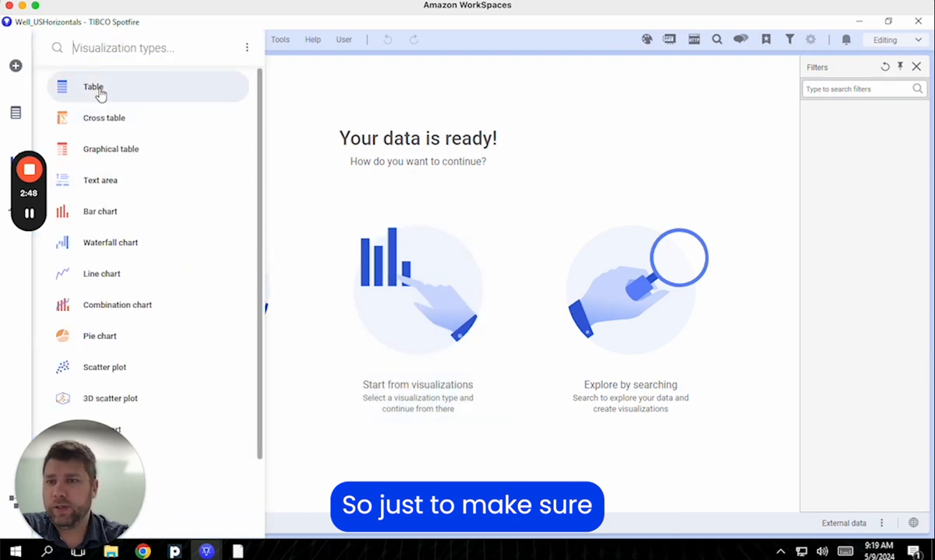
left_click(99, 93)
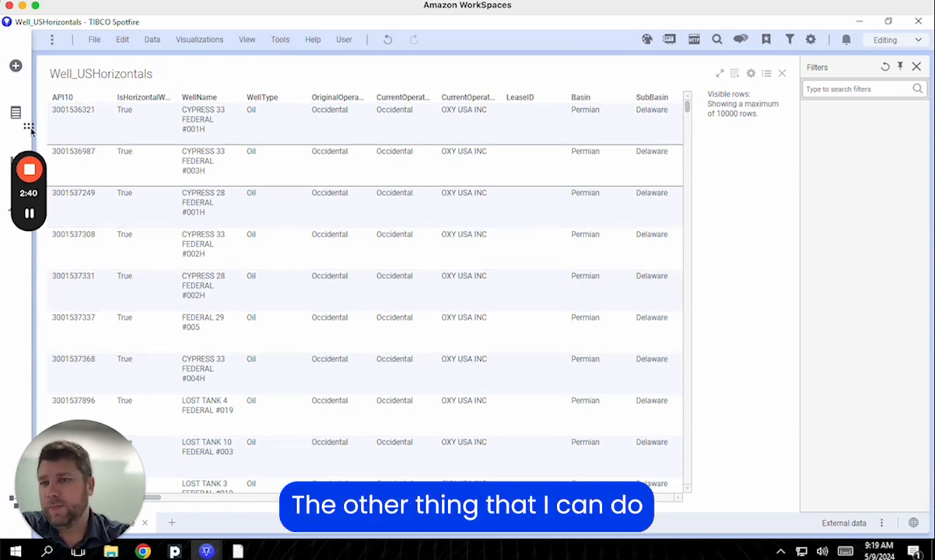
Add ForecastWellMonth_USHorizontals from the existing SQL Server connection as a new data table
left_click(16, 67)
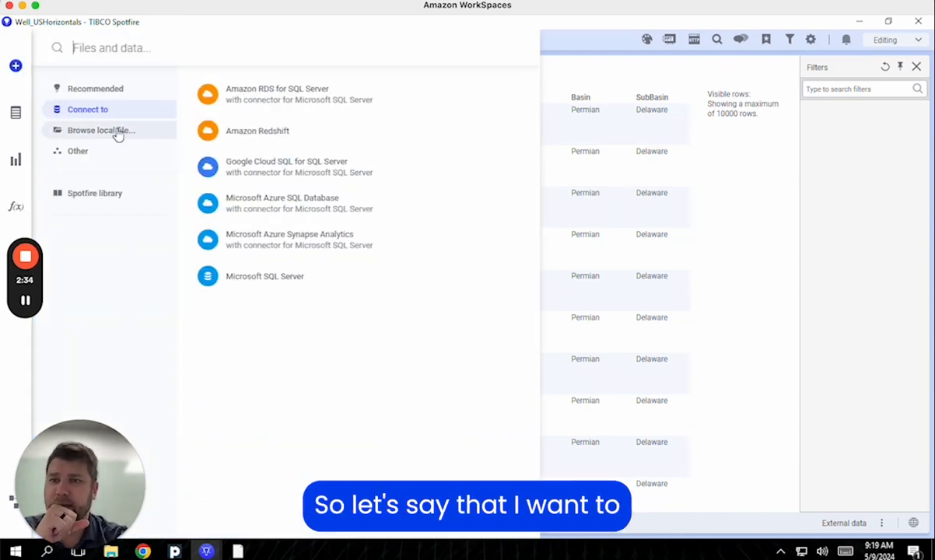
left_click(241, 282)
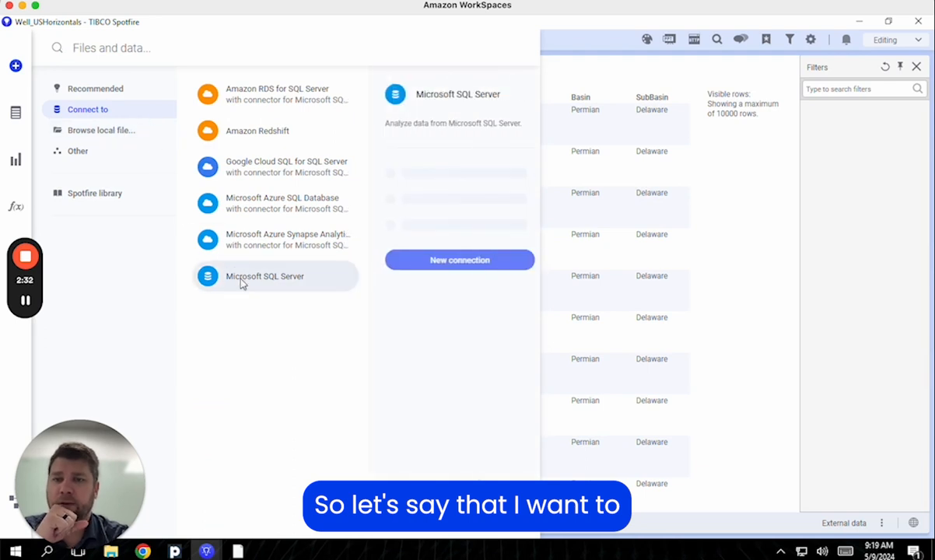
left_click(424, 187)
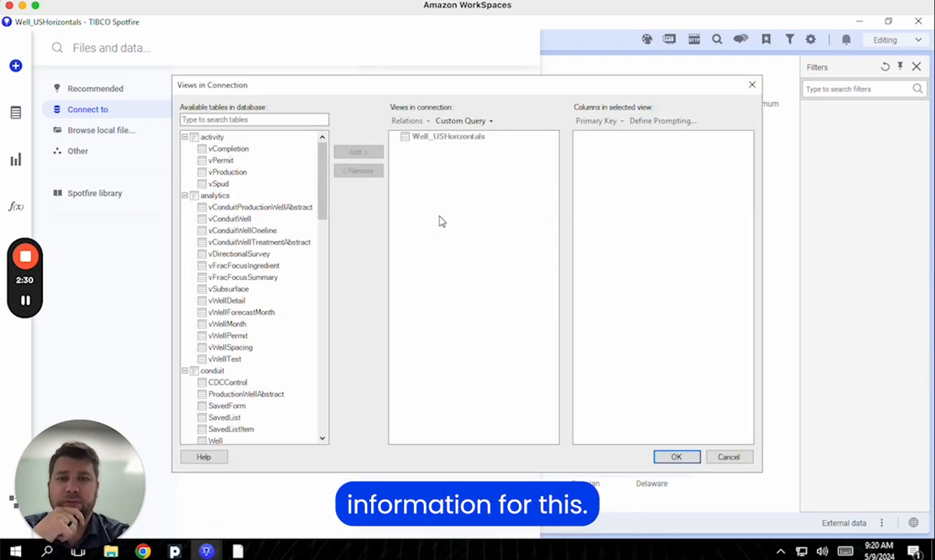
left_click_drag(321, 193, 325, 311)
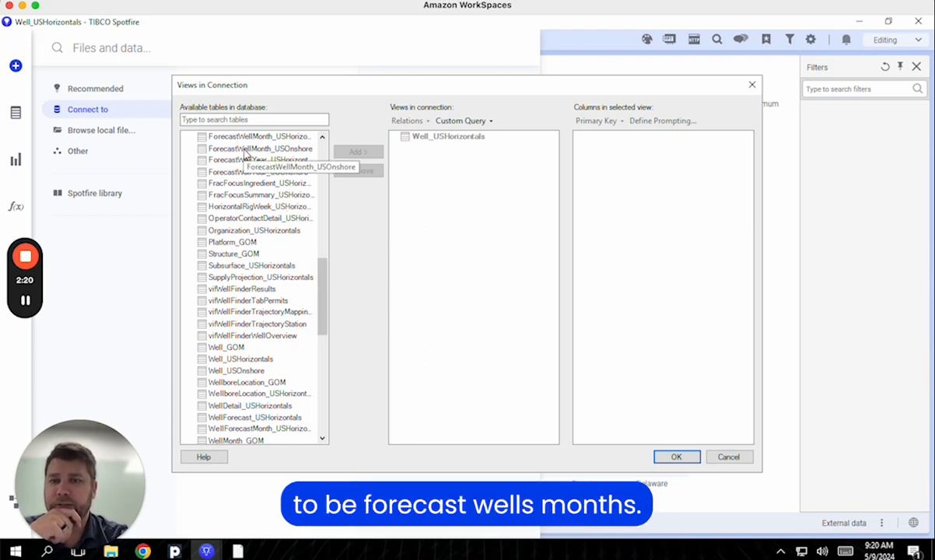
left_click(238, 136)
left_click(359, 151)
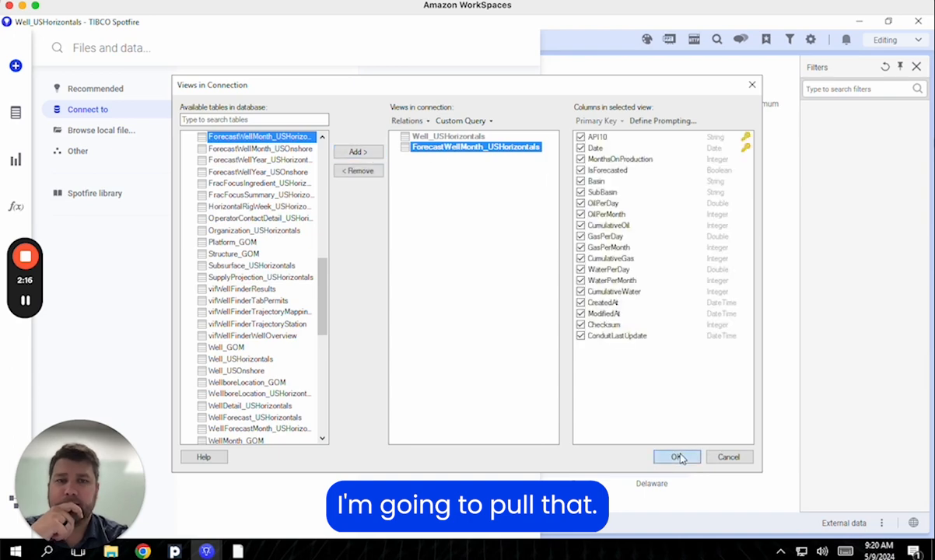
left_click(677, 457)
left_click(199, 173)
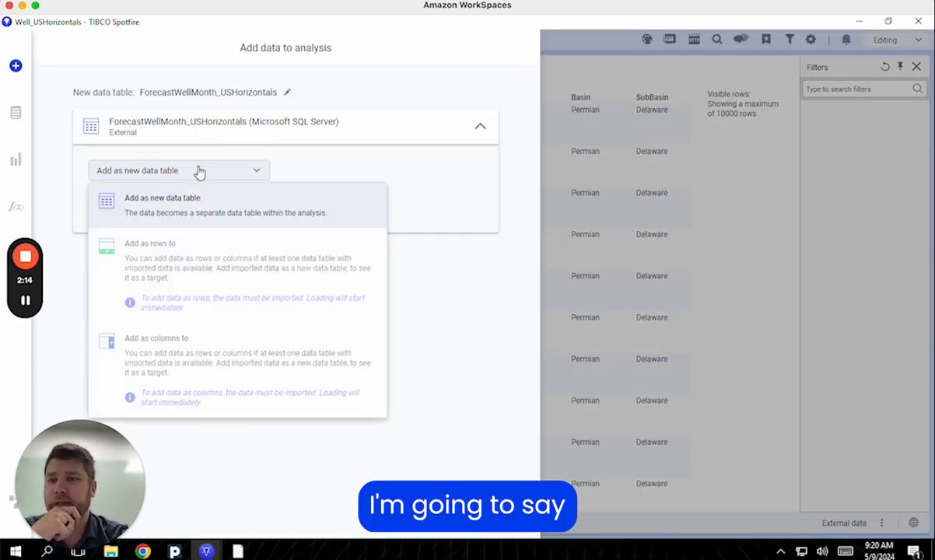
left_click(192, 175)
Load ForecastWellMonth_USHorizontals on demand, with API10 input from Well_USHorizontals API10 and marking unchecked
left_click(165, 205)
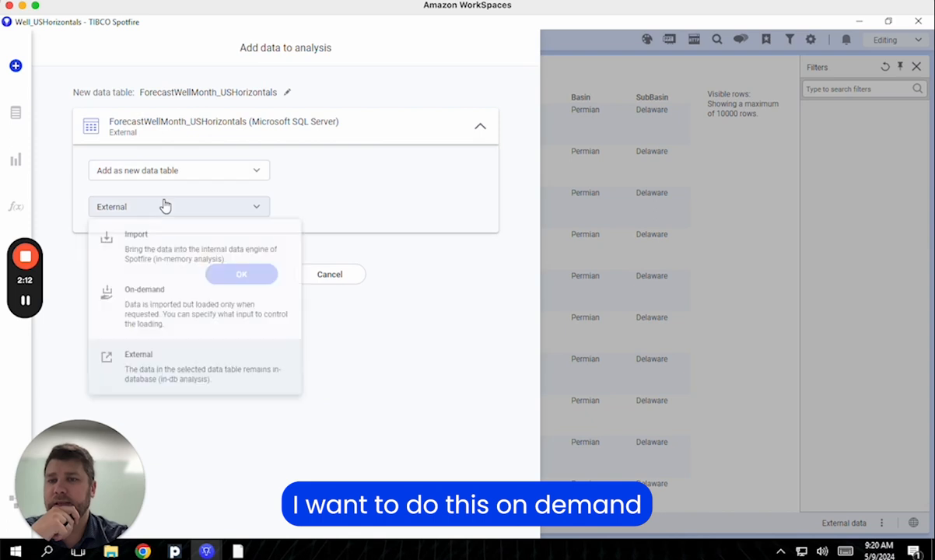
left_click(161, 293)
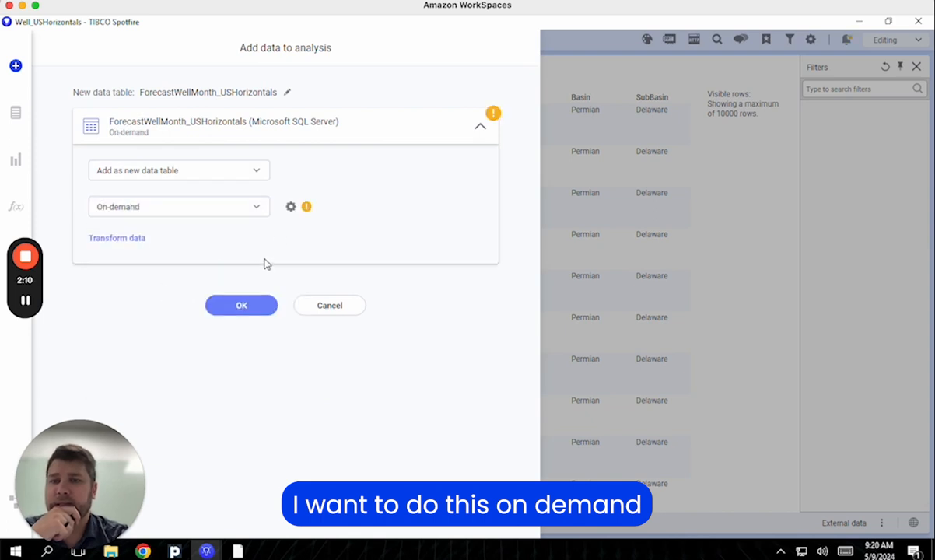
left_click(292, 209)
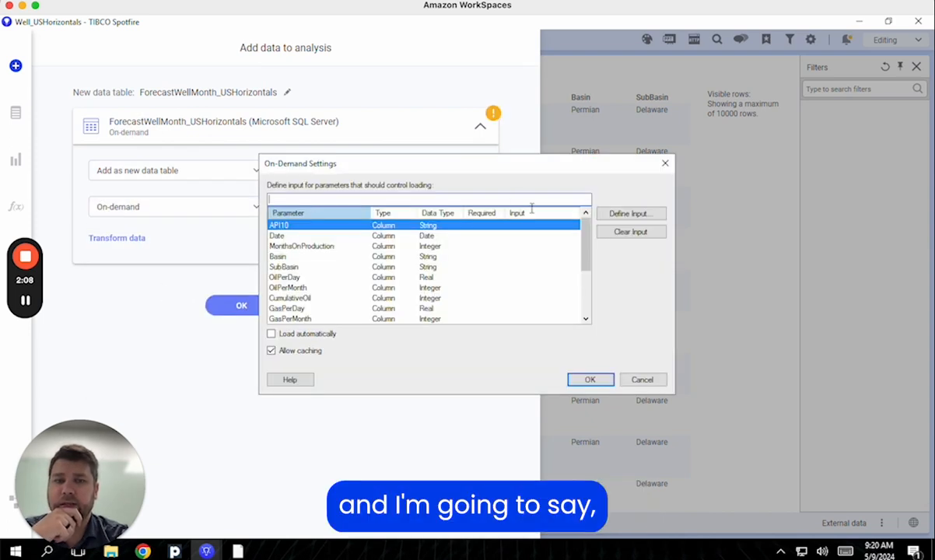
left_click(625, 218)
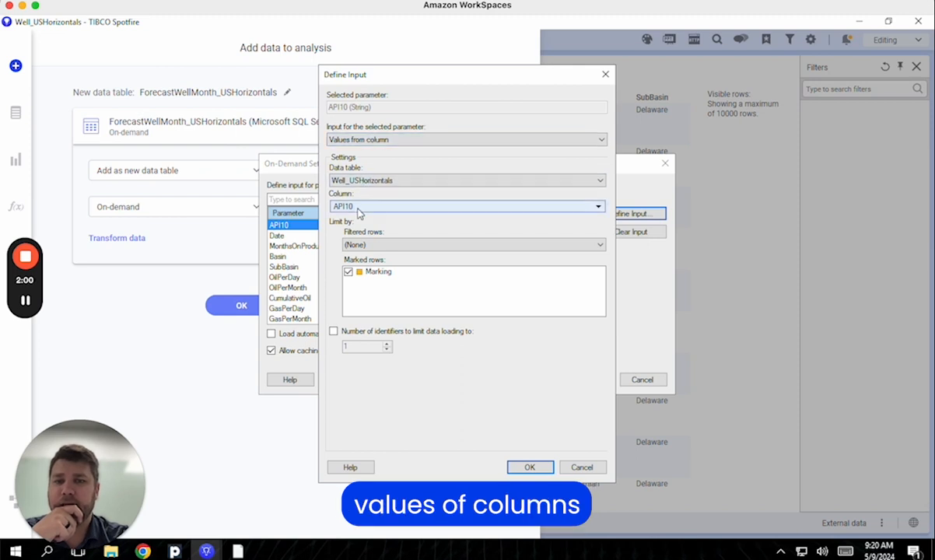
left_click(348, 272)
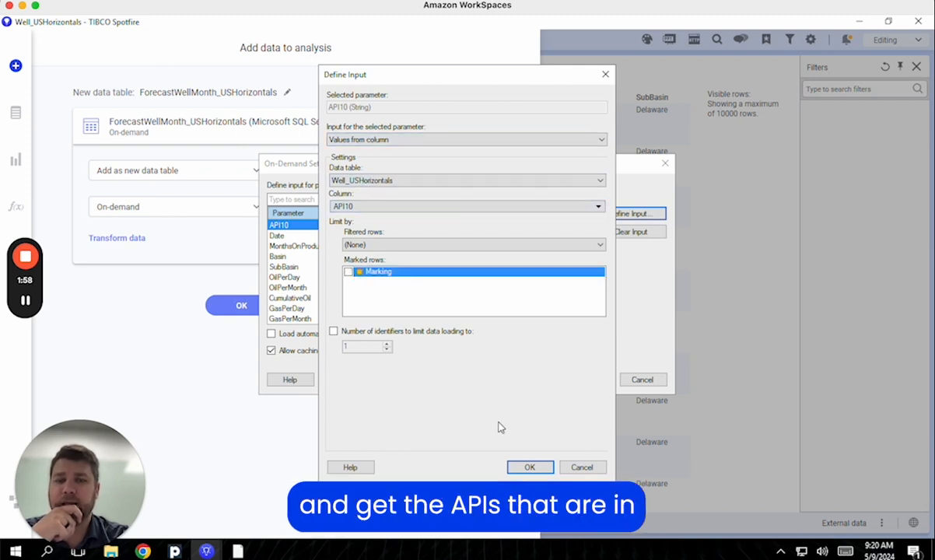
left_click(530, 467)
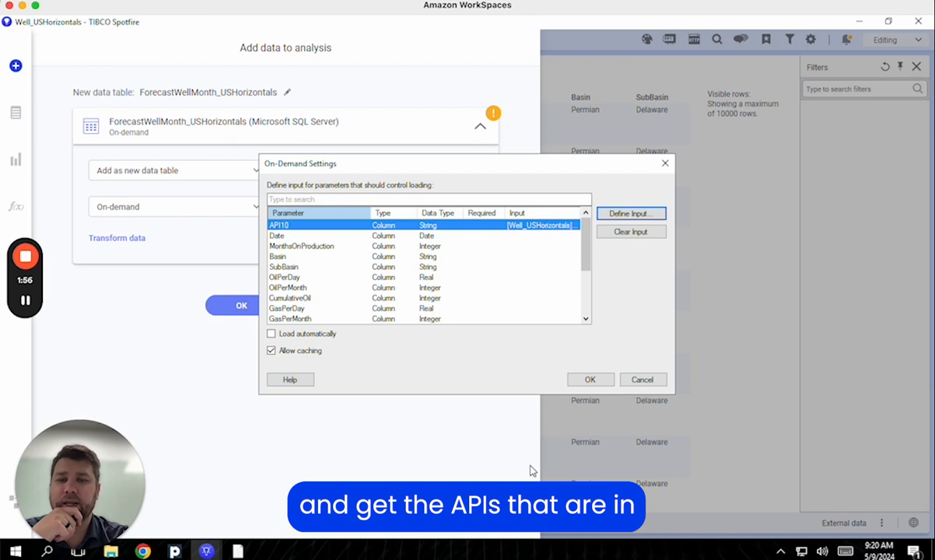
left_click(592, 379)
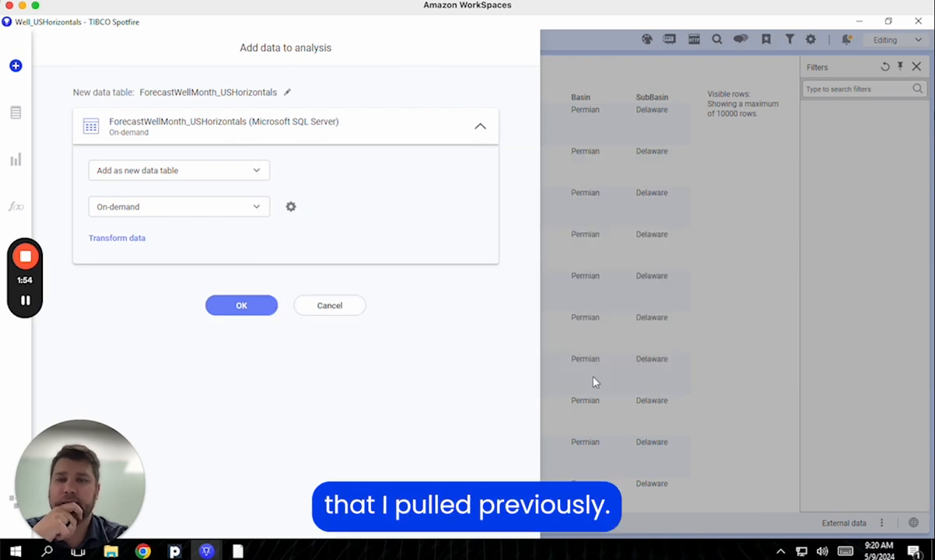
Add the forecast data to the analysis and show ForecastWellMonth_USHorizontals in a new table
left_click(260, 311)
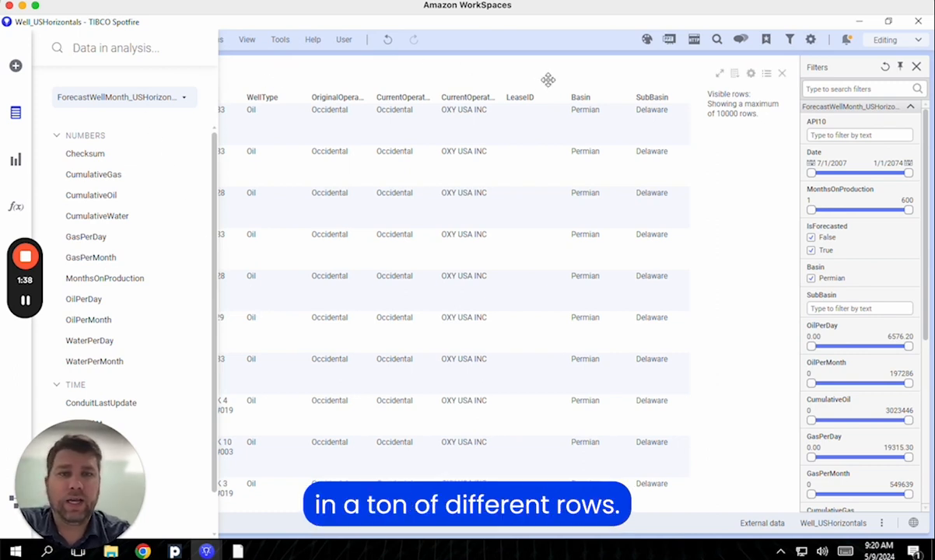
left_click(329, 64)
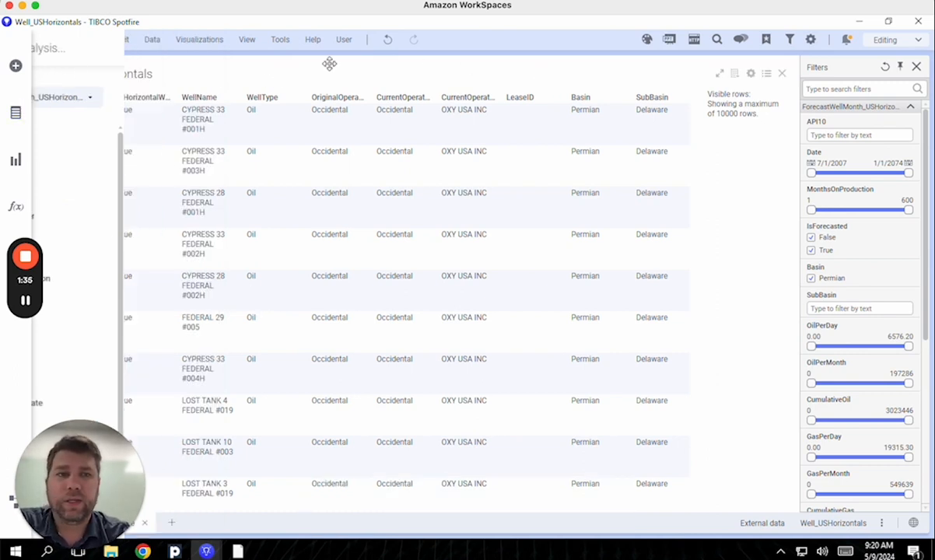
left_click(15, 159)
left_click(100, 87)
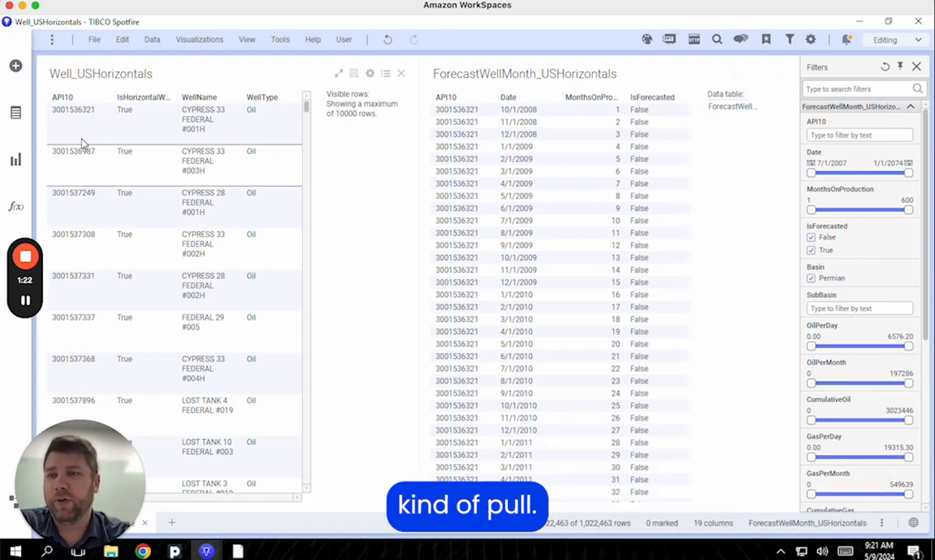
left_click(14, 162)
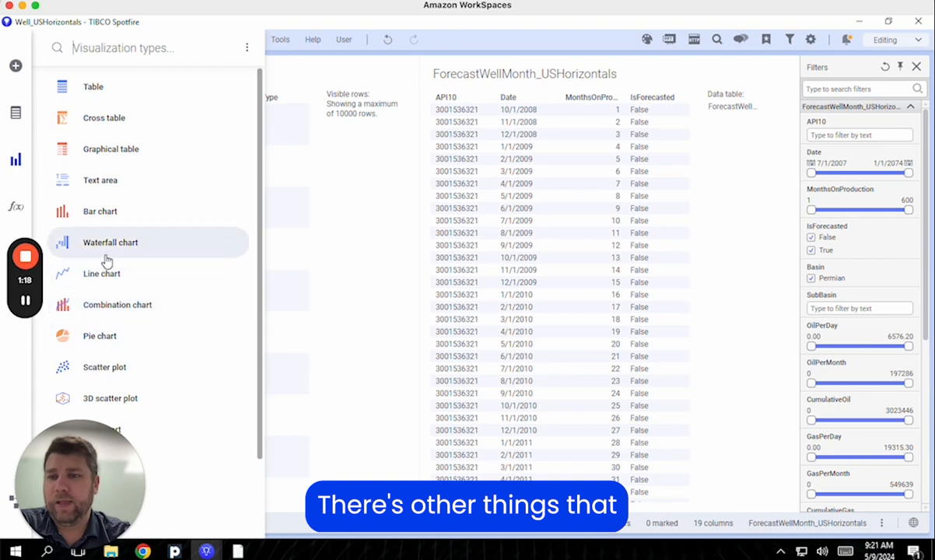
Add a map chart and remove its ForecastWellMonth marker layer in the Layers properties
scroll(108, 262, "down", 2)
left_click(93, 331)
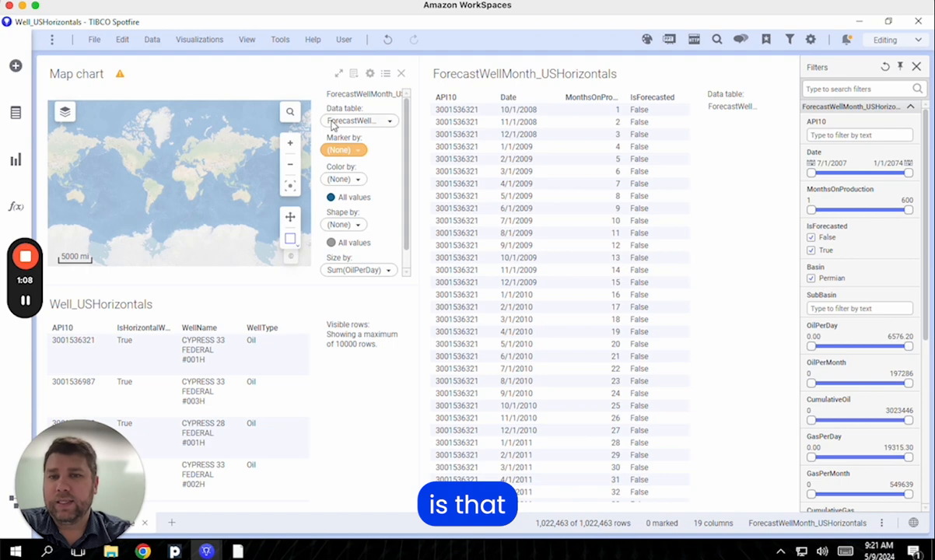
right_click(204, 141)
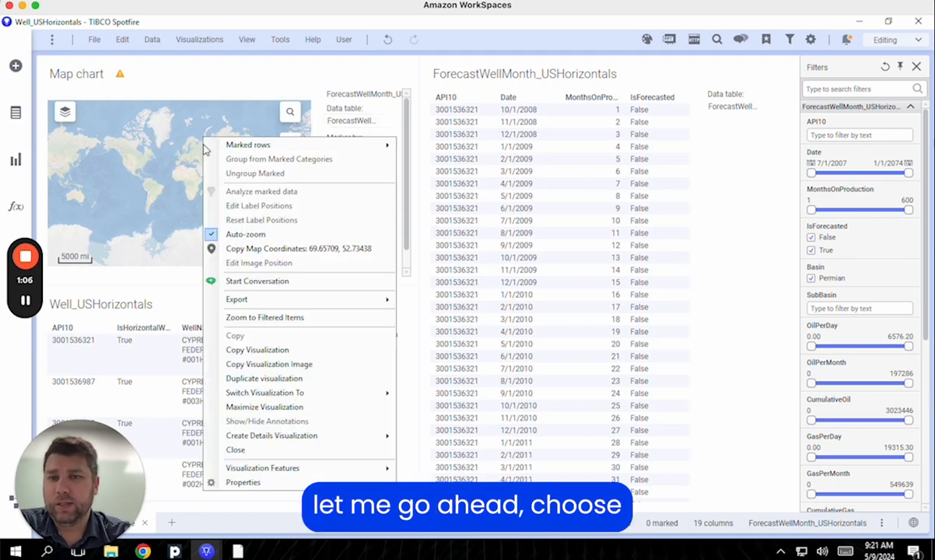
left_click(244, 484)
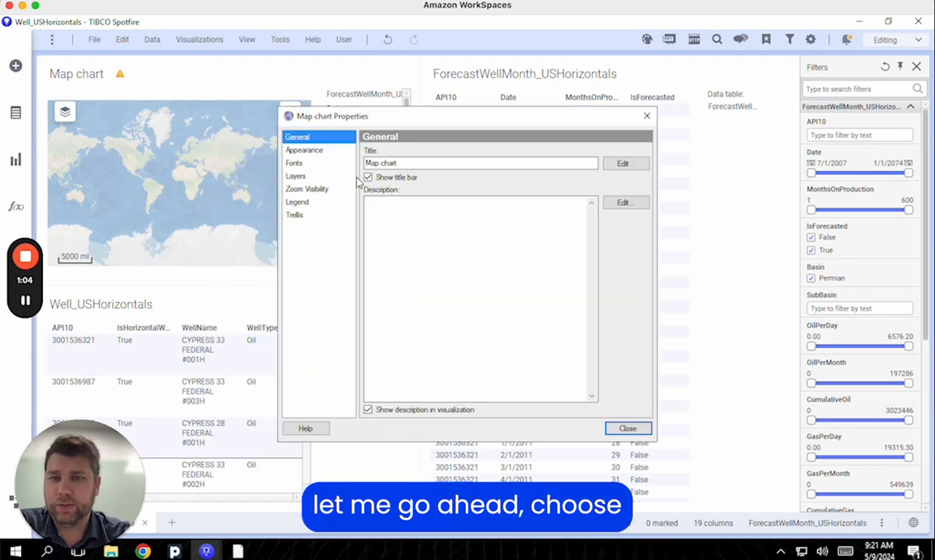
left_click(304, 176)
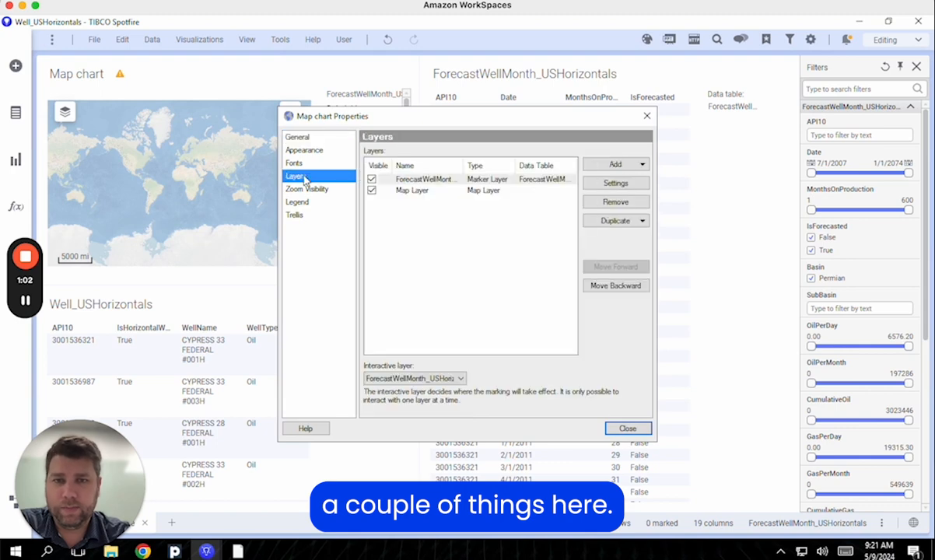
left_click(477, 180)
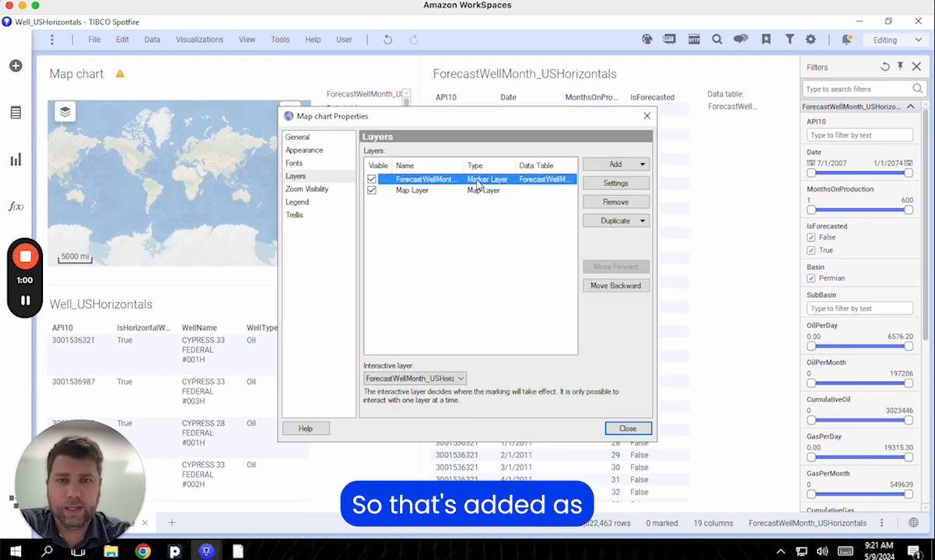
left_click(623, 201)
Add a Well_USHorizontals marker layer to the map and open its settings
left_click(627, 167)
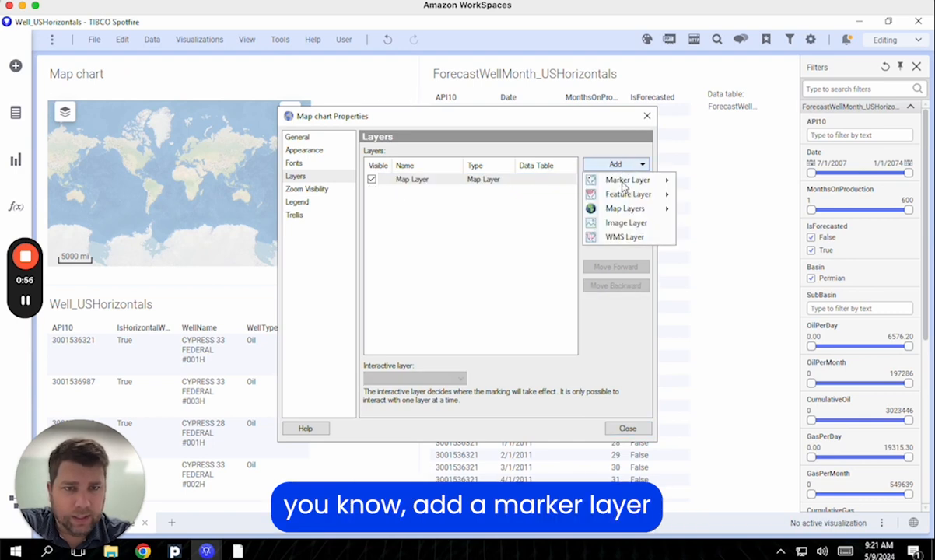
mouse_move(627, 180)
left_click(721, 182)
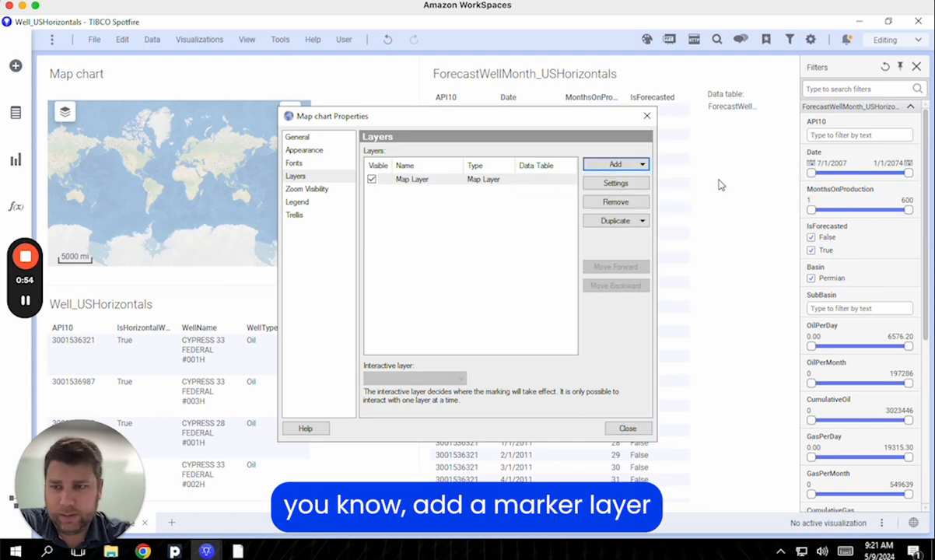
double_click(440, 185)
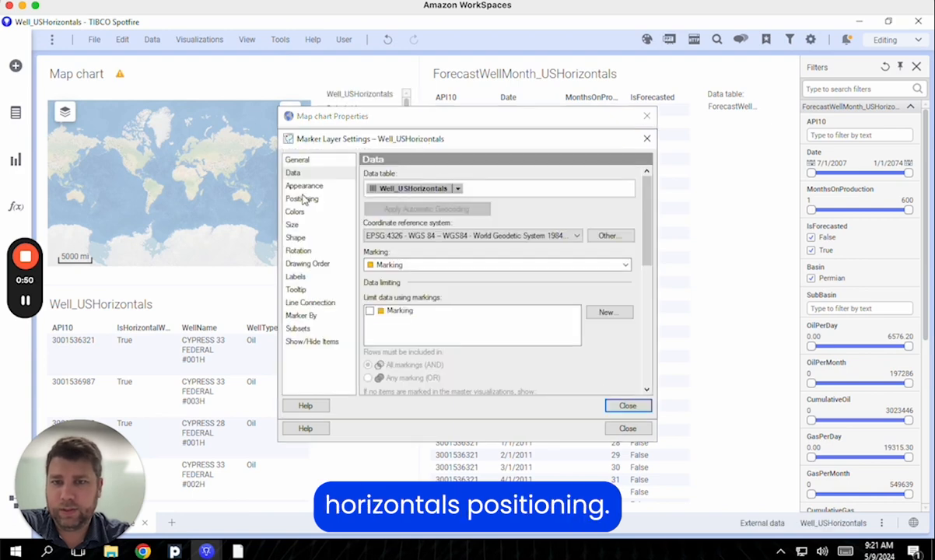
Position markers by coordinate columns, with X set to SHLLongitude and no aggregation
left_click(303, 199)
scroll(384, 300, "down", 3)
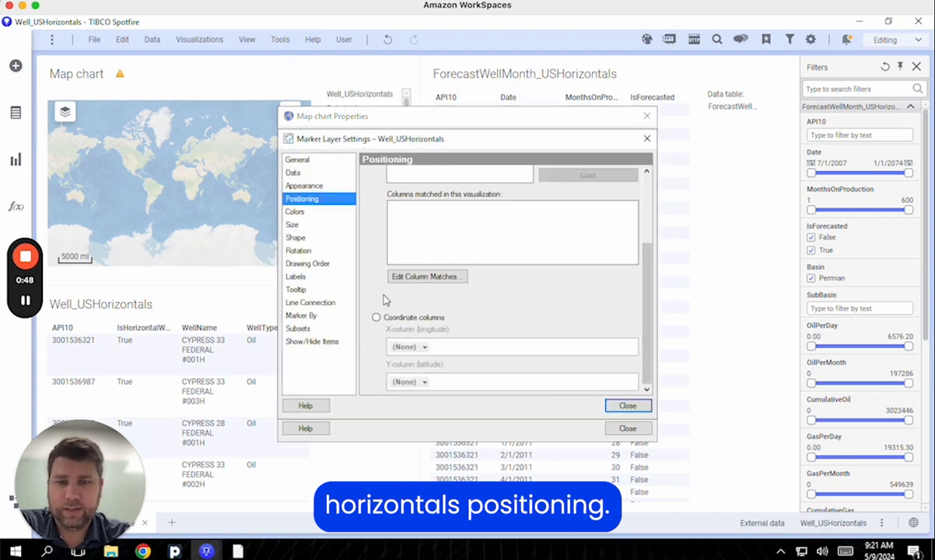
left_click(377, 318)
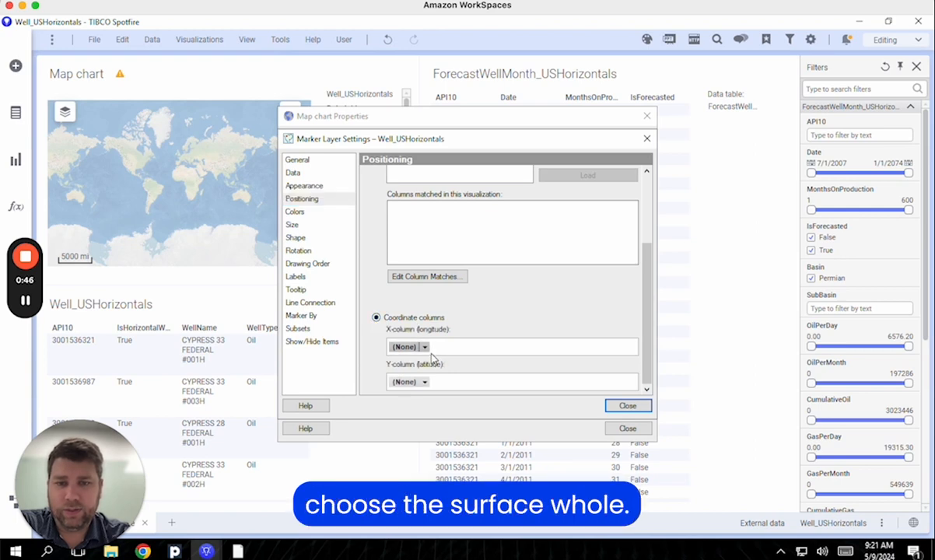
left_click(427, 348)
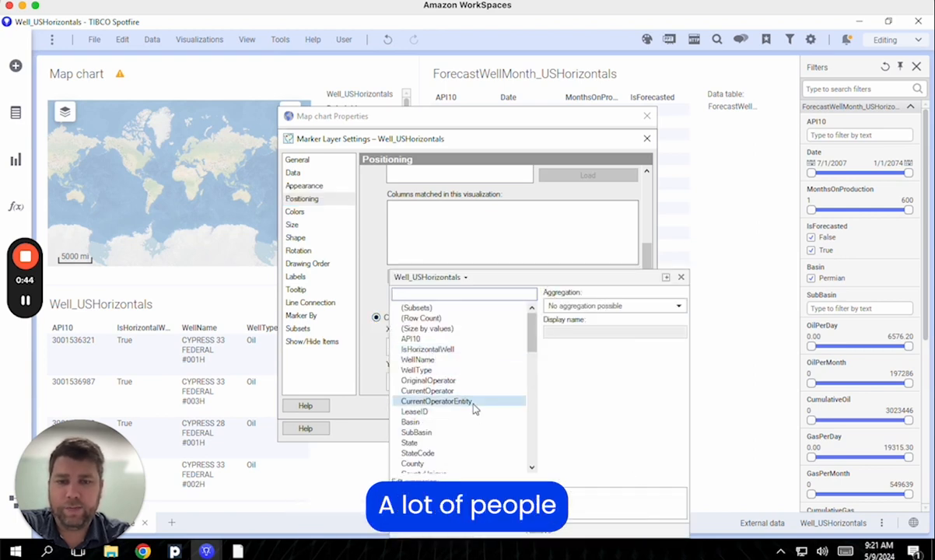
scroll(476, 409, "down", 5)
scroll(476, 409, "down", 1)
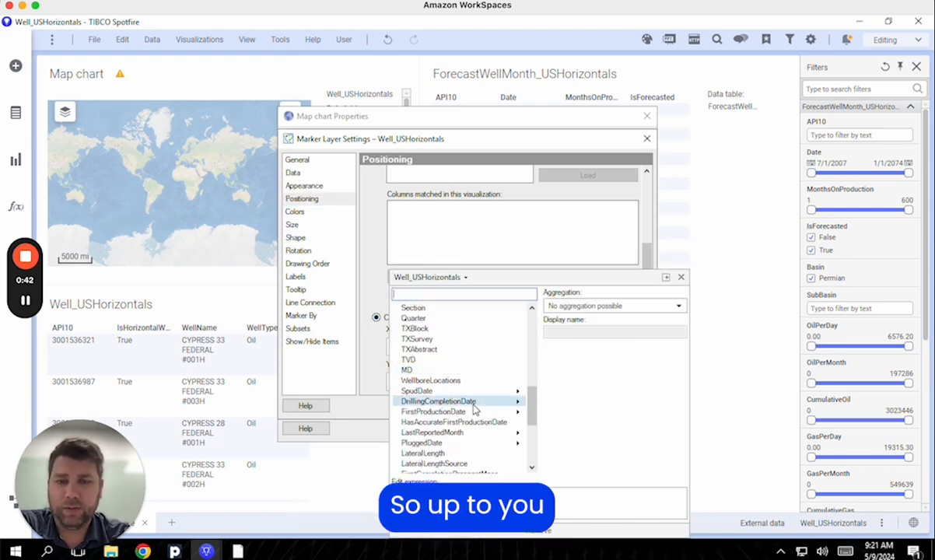
scroll(475, 410, "up", 3)
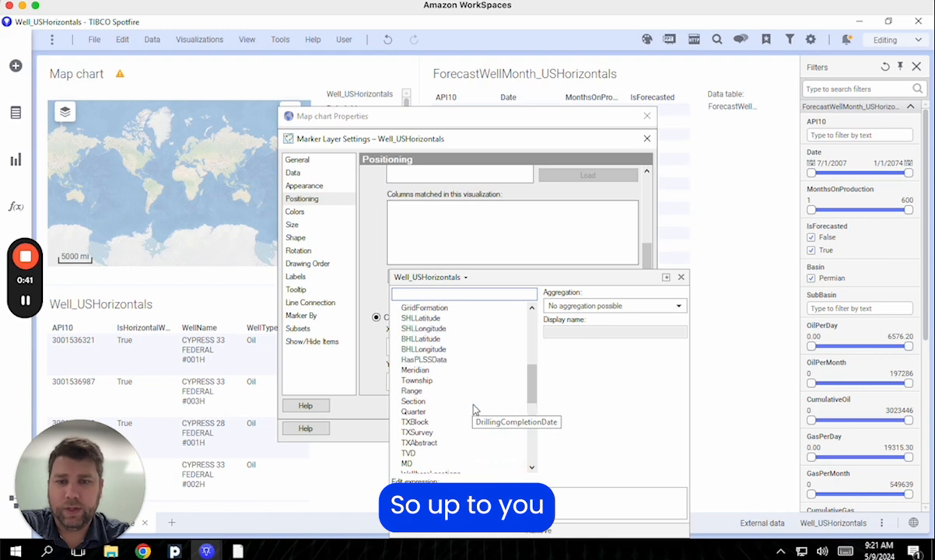
left_click(435, 329)
left_click(603, 310)
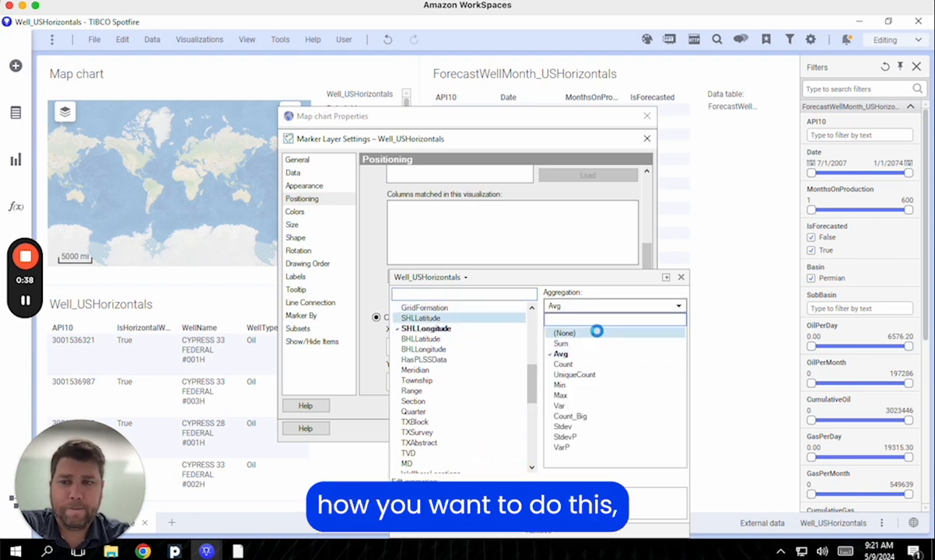
left_click(600, 331)
left_click(682, 278)
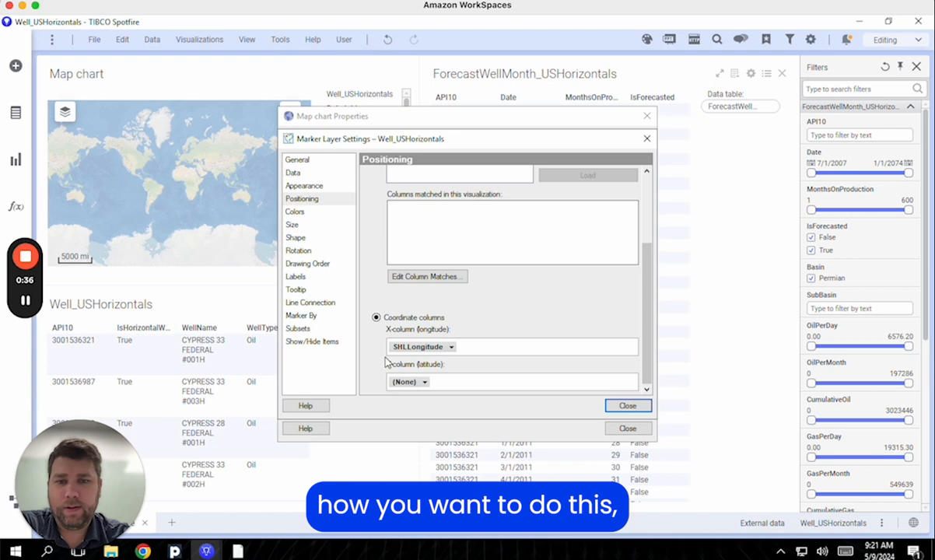
Set Y to SHLLatitude with no aggregation, then close the layer settings and properties
left_click(425, 382)
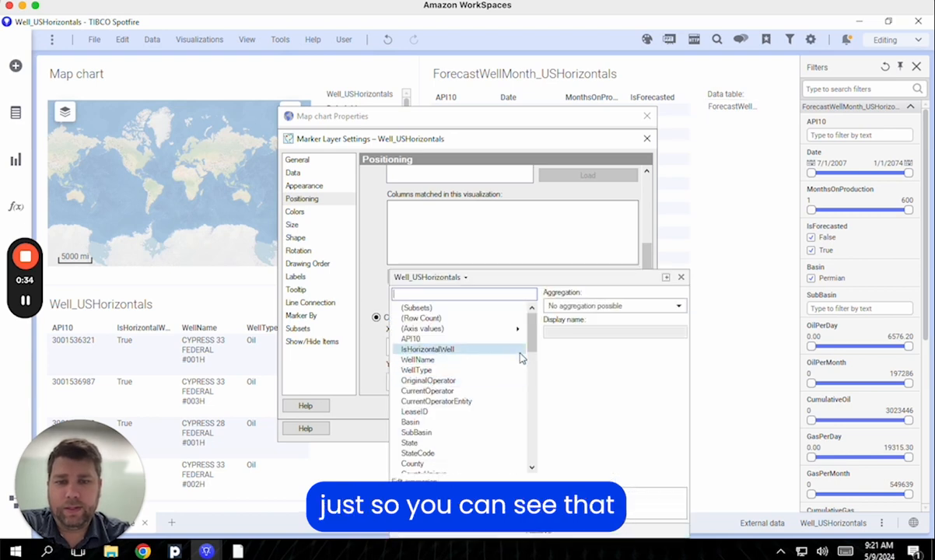
scroll(520, 358, "down", 3)
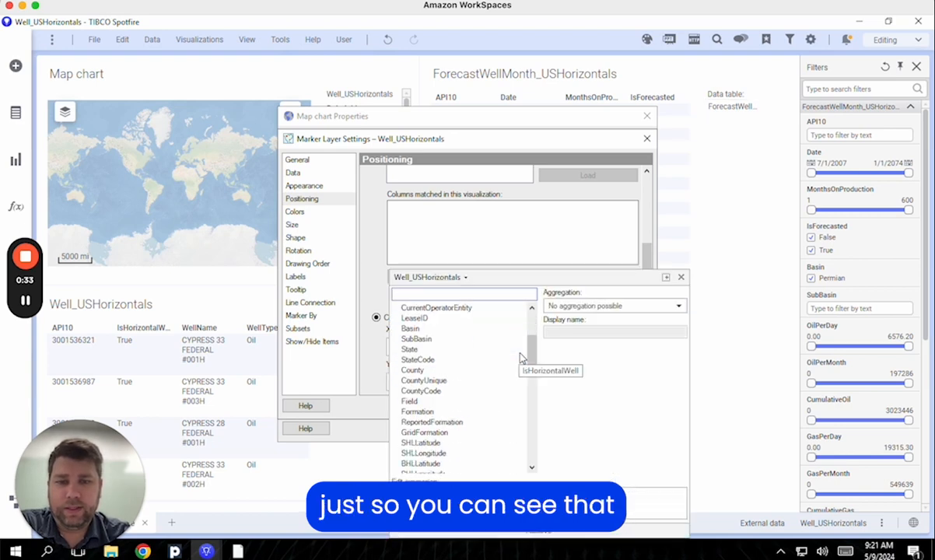
left_click(445, 442)
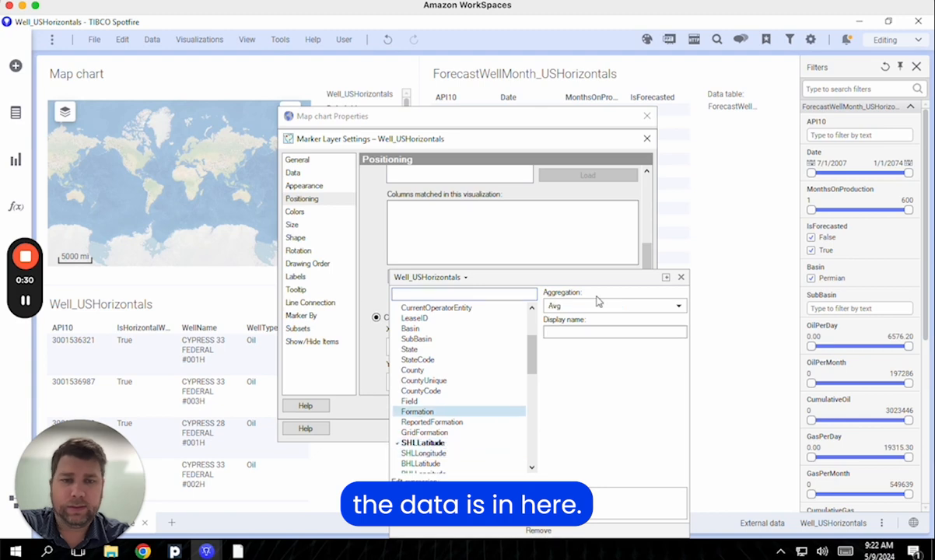
left_click(600, 306)
left_click(592, 336)
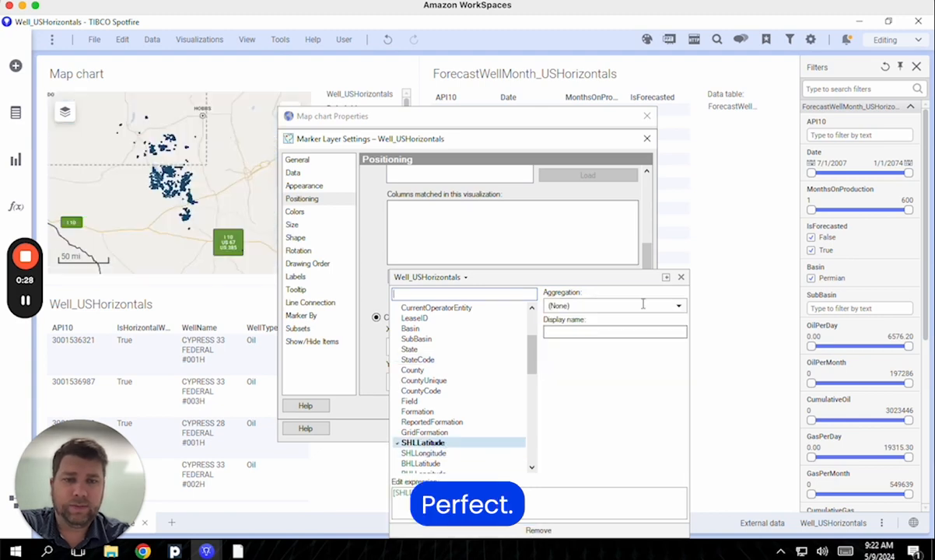
left_click(682, 278)
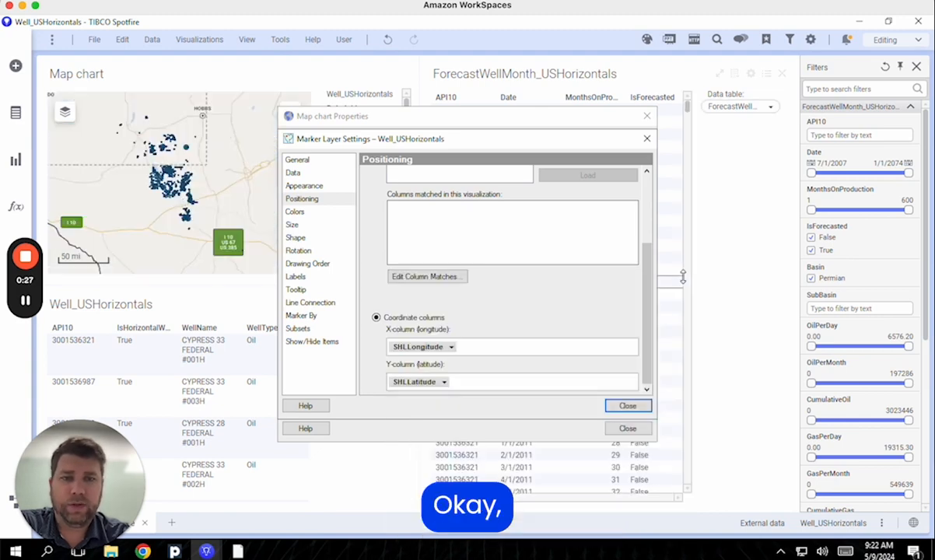
left_click(647, 138)
left_click(646, 116)
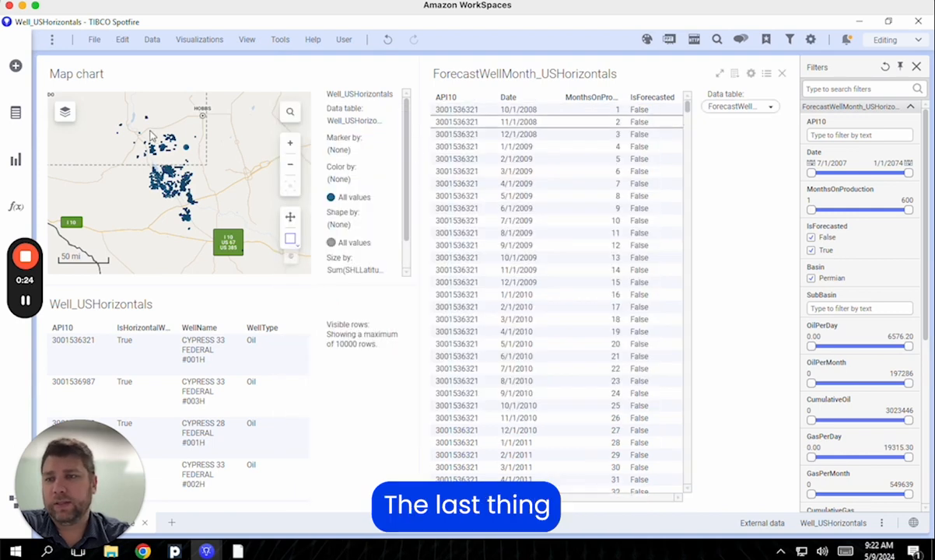
Open the existing Microsoft SQL Server connection's views and select vPath in the mapping schema
left_click(16, 67)
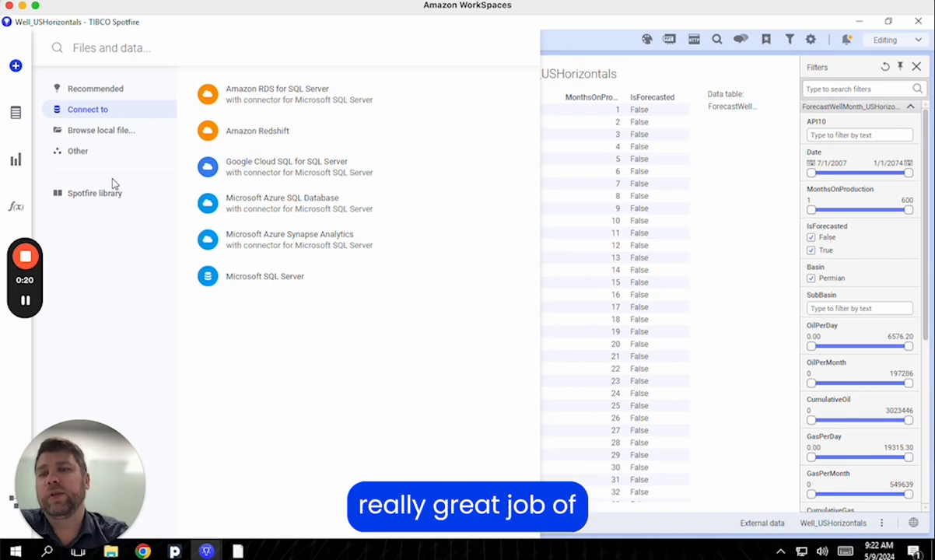
left_click(246, 282)
left_click(446, 194)
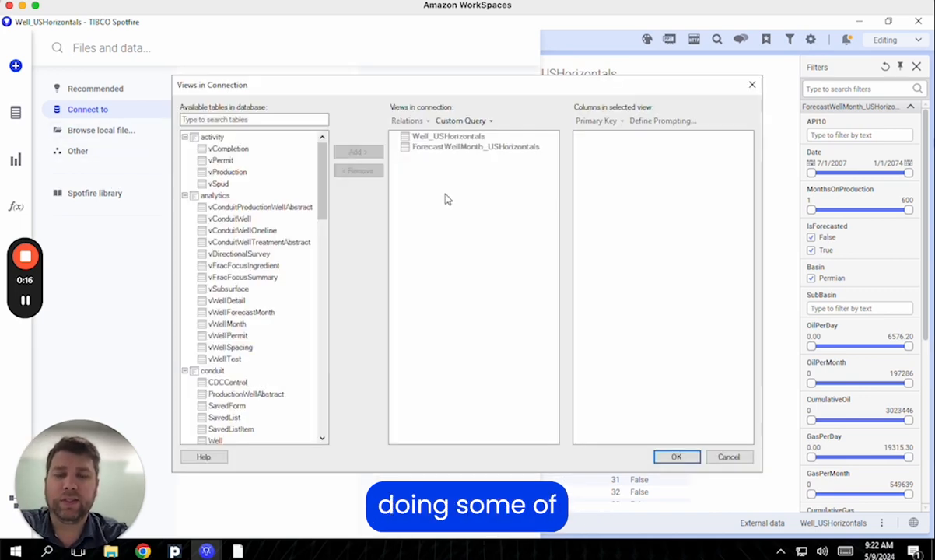
left_click_drag(323, 168, 323, 373)
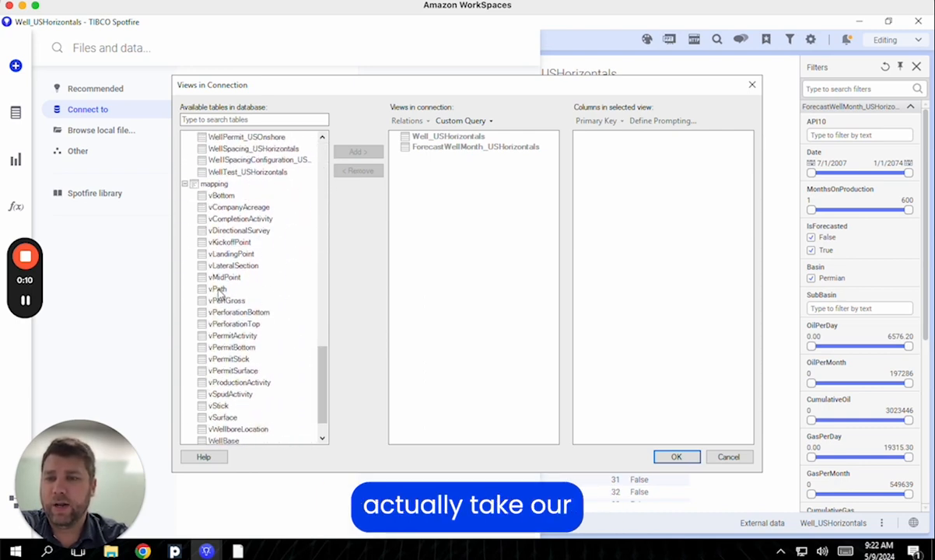
left_click(218, 289)
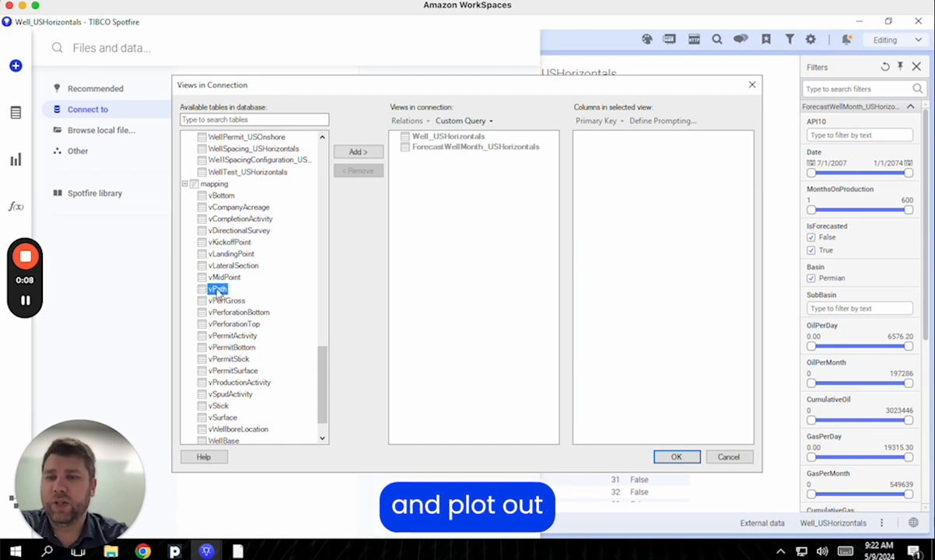